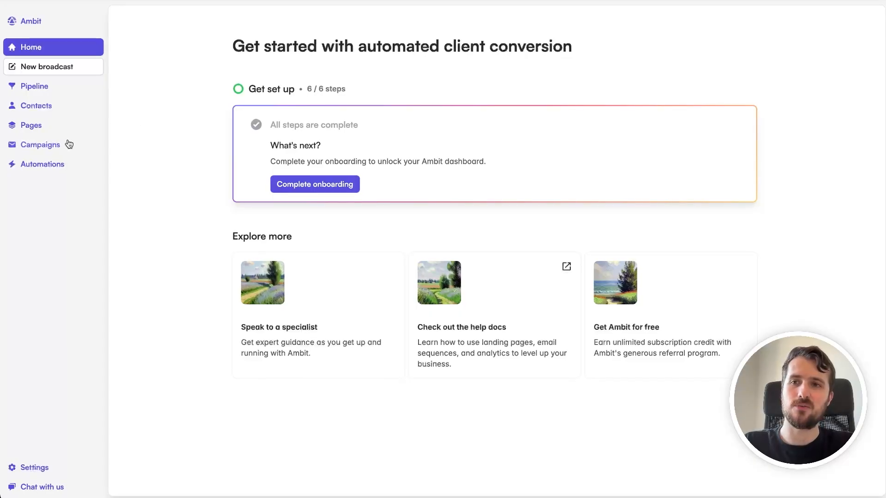
# Step: Add a blank email template under Campaigns and return to the template list
pyautogui.click(39, 144)
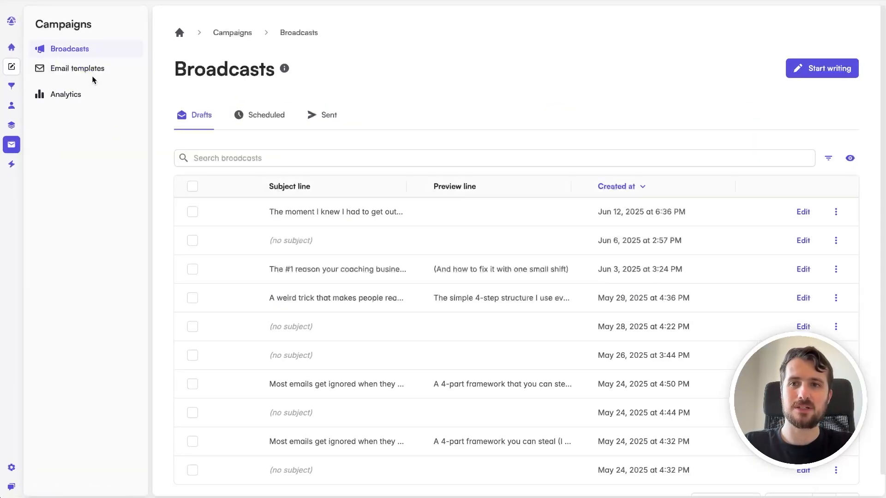
pyautogui.click(79, 70)
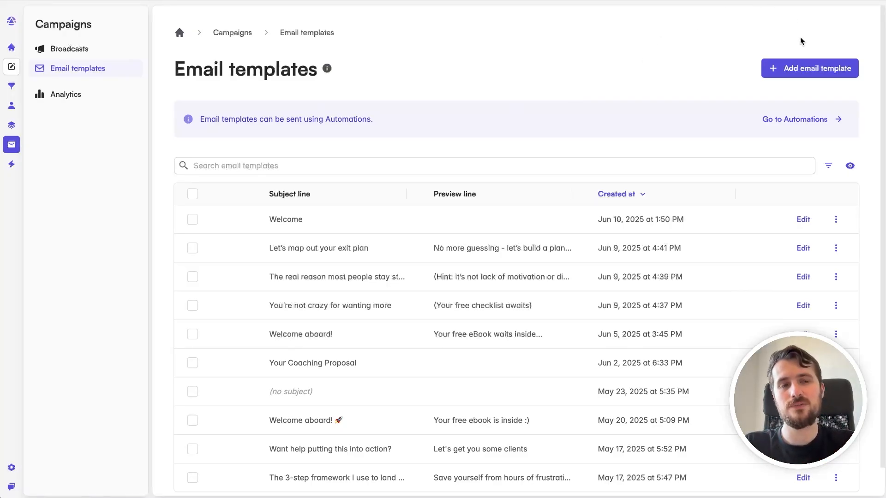
pyautogui.click(809, 68)
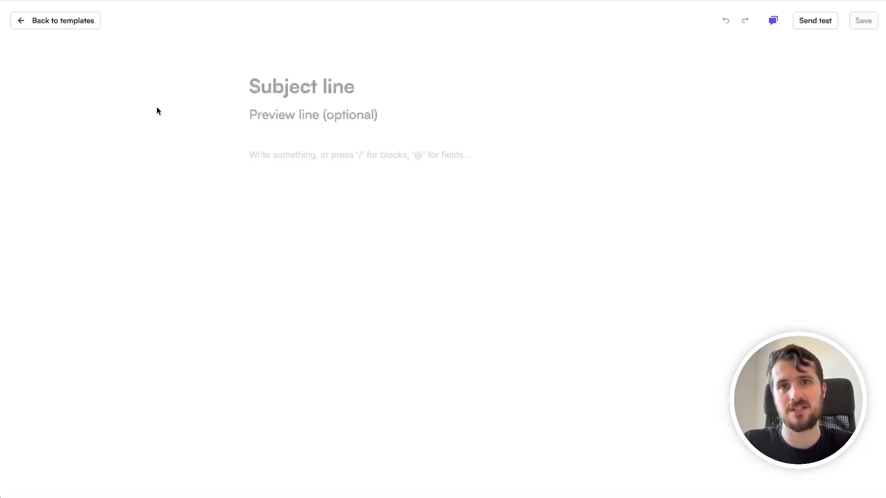
pyautogui.click(91, 24)
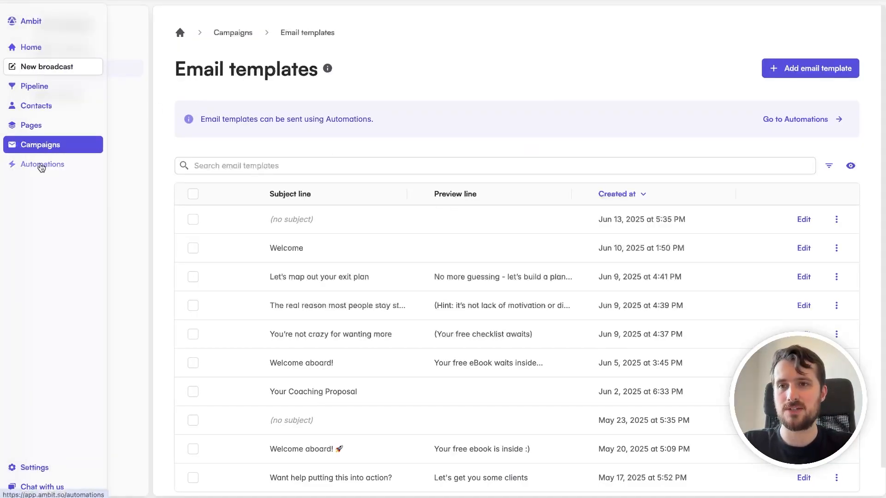
# Step: Create a new automation and open the settings of its trigger
pyautogui.click(37, 165)
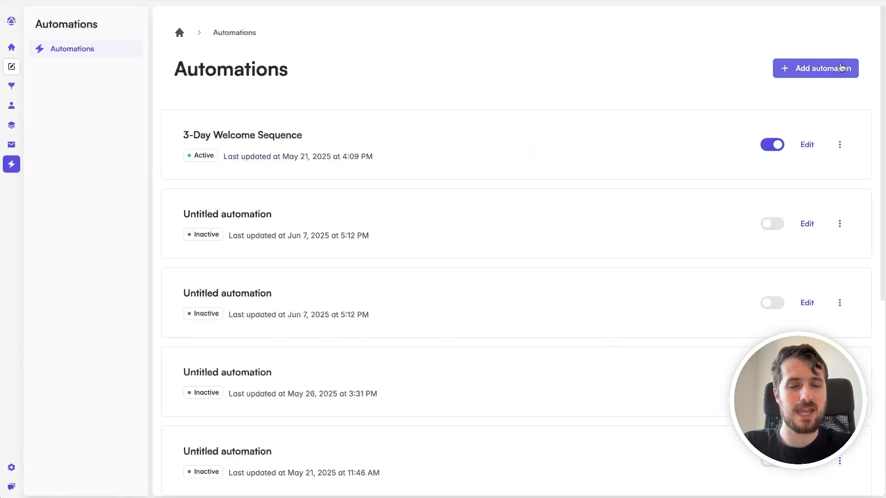
pyautogui.click(821, 70)
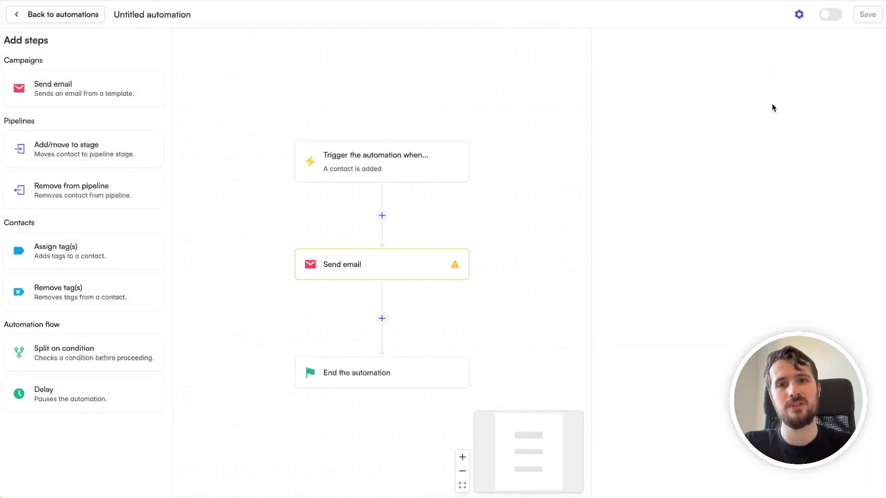
pyautogui.click(393, 156)
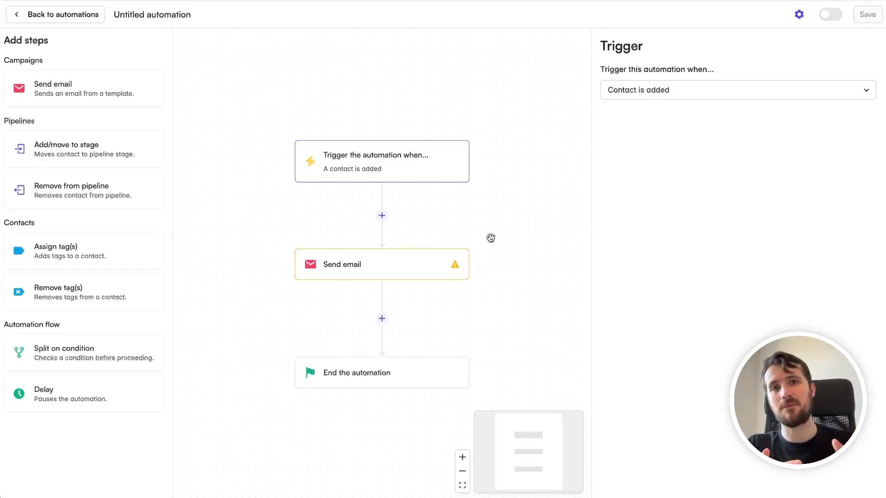
# Step: Set the existing Send email step to the "Welcome! Here's what to expect" template
pyautogui.moveTo(490, 238); pyautogui.dragTo(488, 109)
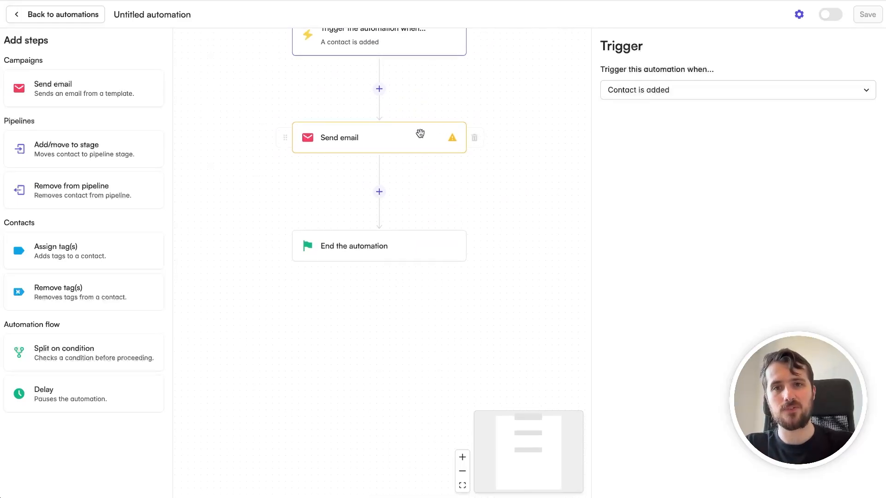
pyautogui.click(401, 137)
pyautogui.click(649, 89)
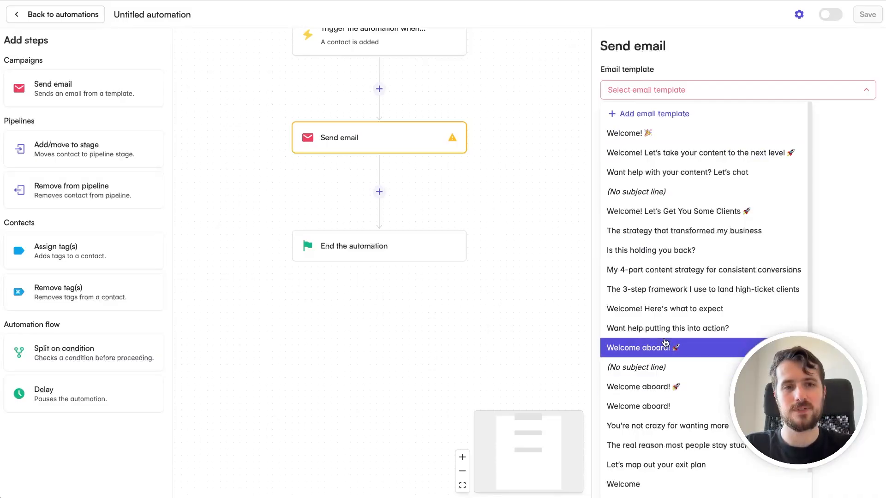
pyautogui.click(650, 309)
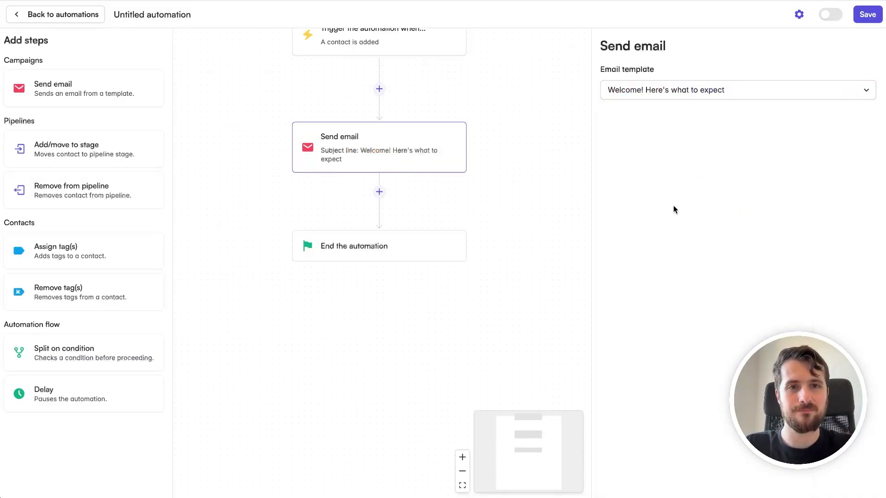
# Step: Insert a Delay step after the welcome email and move the blocks apart so it sits clearly between the email and the end
pyautogui.click(380, 191)
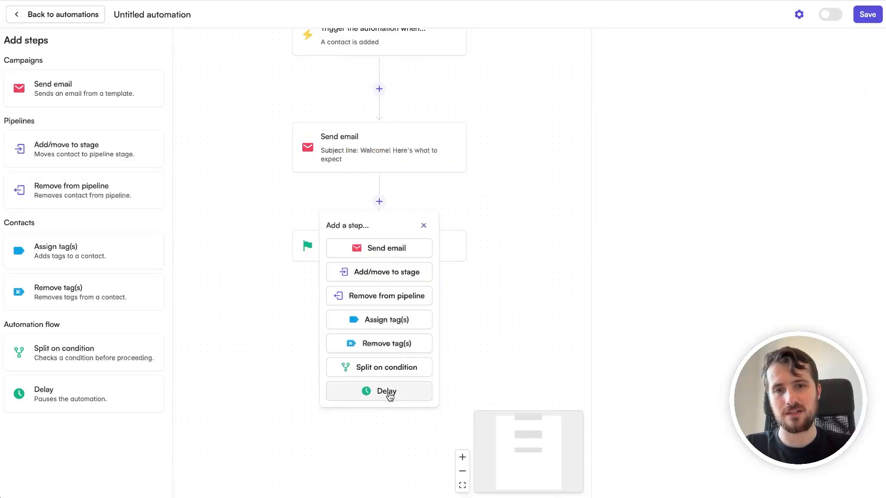
pyautogui.click(387, 392)
pyautogui.click(426, 211)
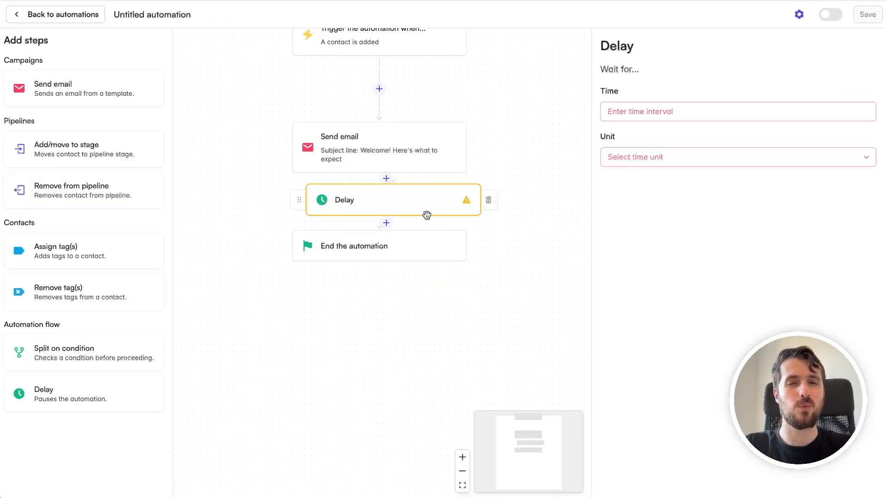
pyautogui.moveTo(429, 244); pyautogui.dragTo(428, 337)
pyautogui.moveTo(411, 202); pyautogui.dragTo(393, 233)
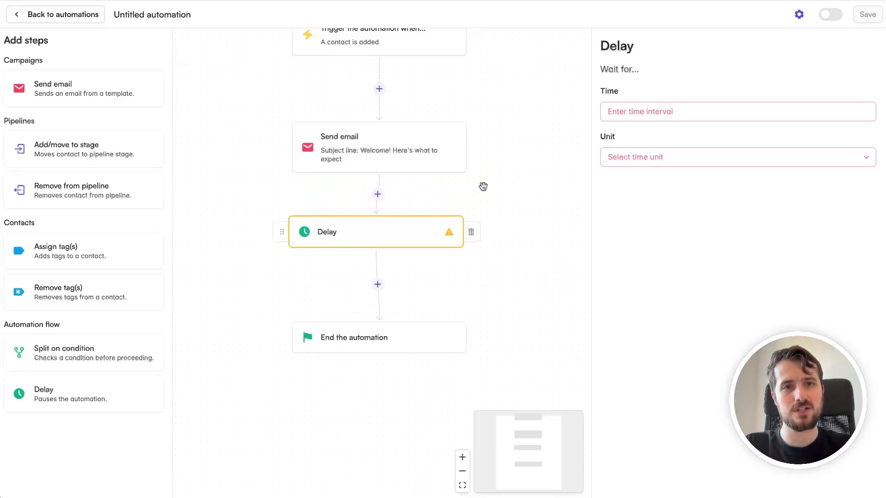
# Step: Set the delay after the welcome email to 1 day(s)
pyautogui.click(614, 113)
pyautogui.write('1')
pyautogui.click(640, 166)
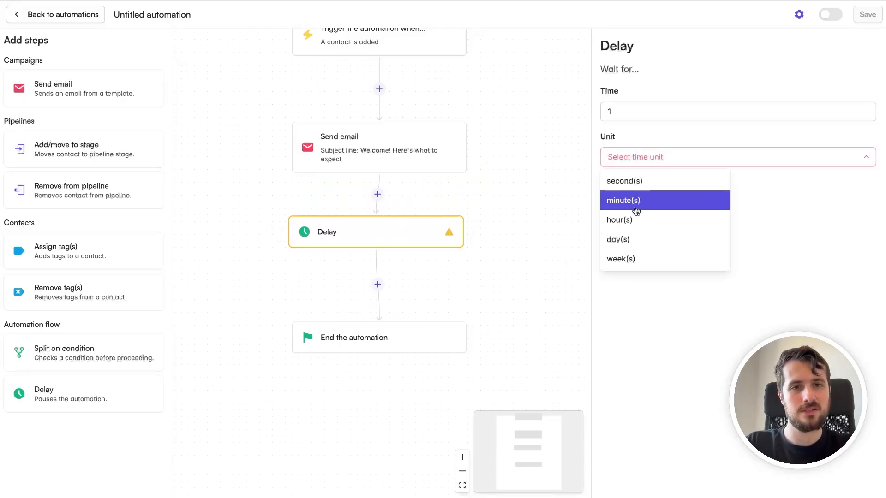
pyautogui.click(631, 239)
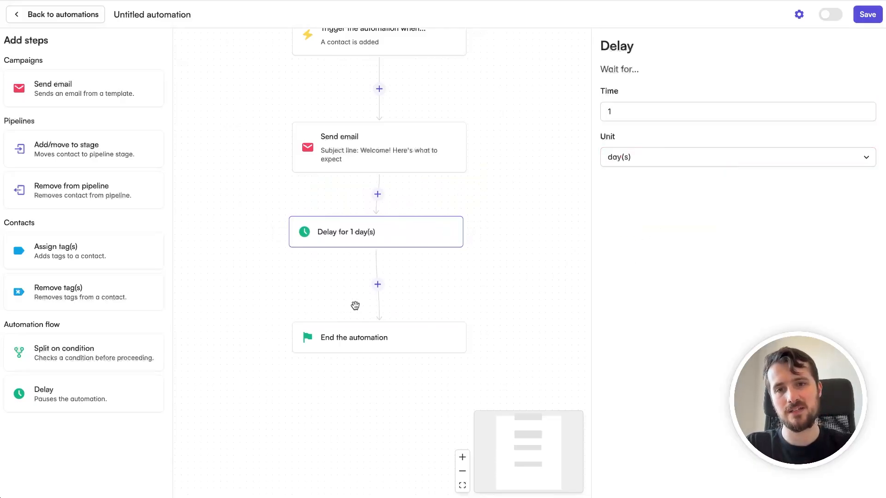
# Step: Add a Send email step after the delay with the "My 4-part content strategy for consistent conversions" template, and move the end block lower
pyautogui.click(378, 284)
pyautogui.click(389, 331)
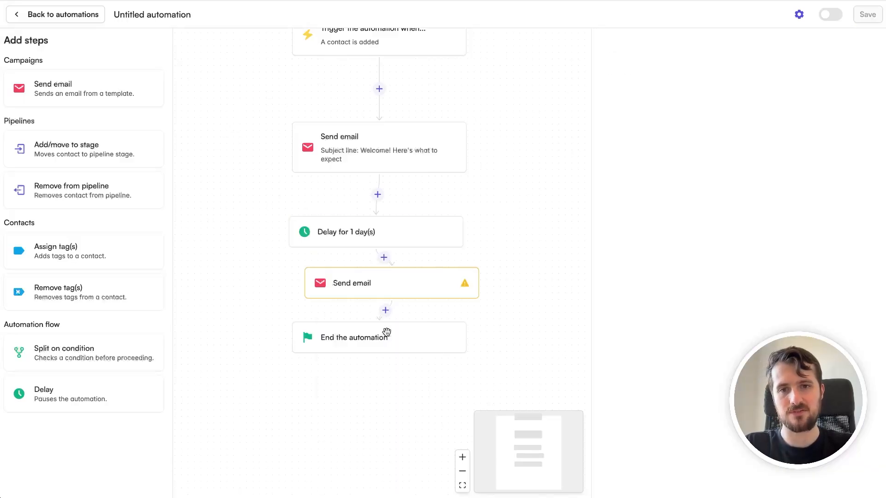
pyautogui.click(405, 281)
pyautogui.click(708, 89)
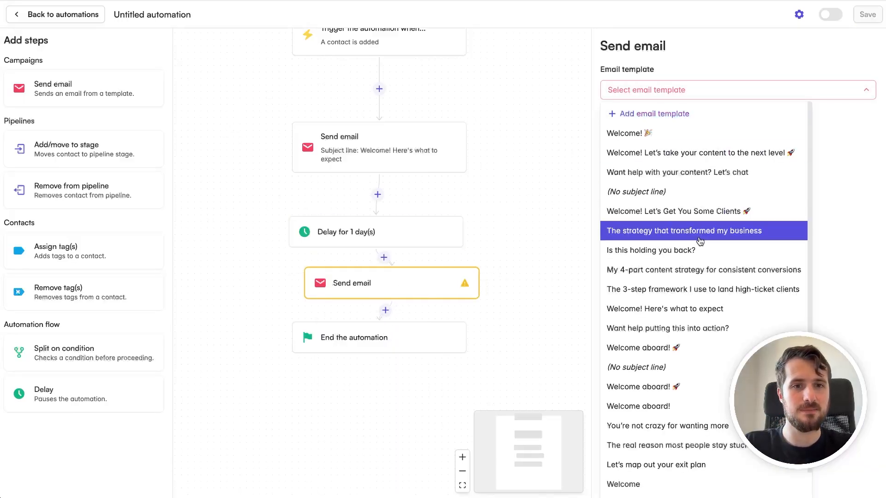
pyautogui.click(683, 269)
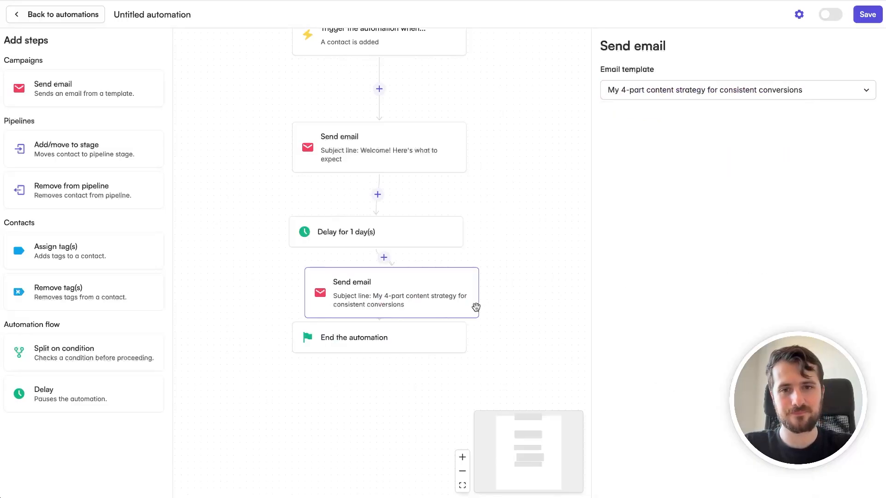
pyautogui.moveTo(377, 338); pyautogui.dragTo(378, 442)
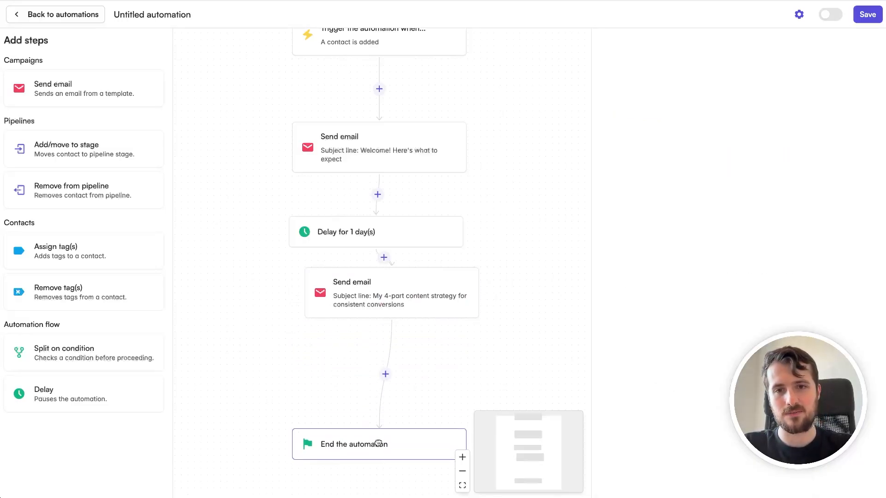
# Step: Add a second Delay step after the content strategy email and set it to 1 day(s)
pyautogui.click(385, 374)
pyautogui.scroll(-3, 477, 348)
pyautogui.scroll(-5, 478, 348)
pyautogui.click(401, 418)
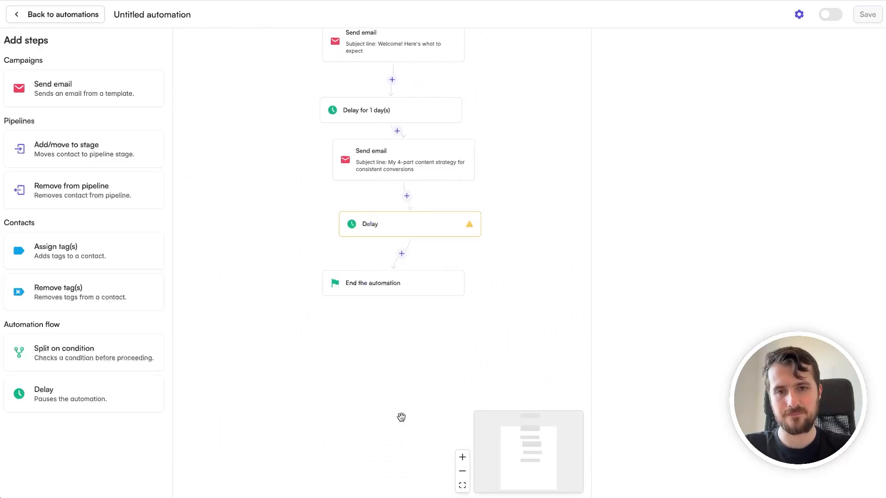
pyautogui.click(414, 218)
pyautogui.click(614, 111)
pyautogui.write('1')
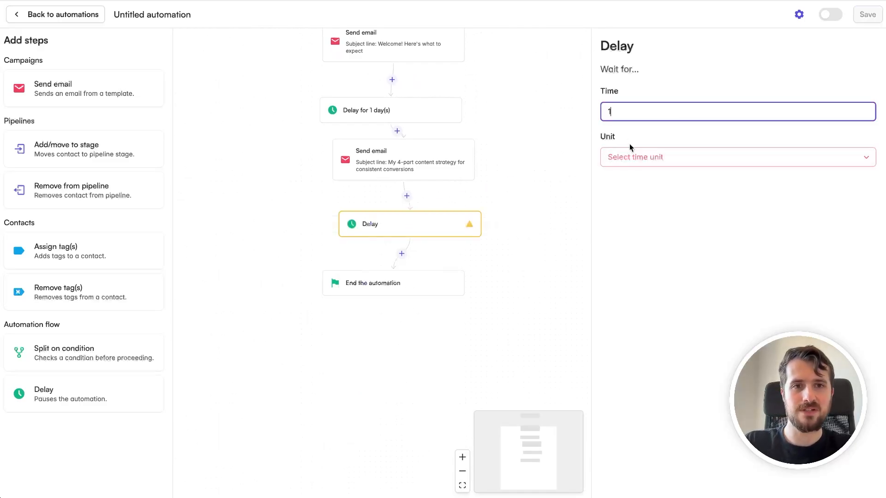
pyautogui.click(632, 157)
pyautogui.click(630, 240)
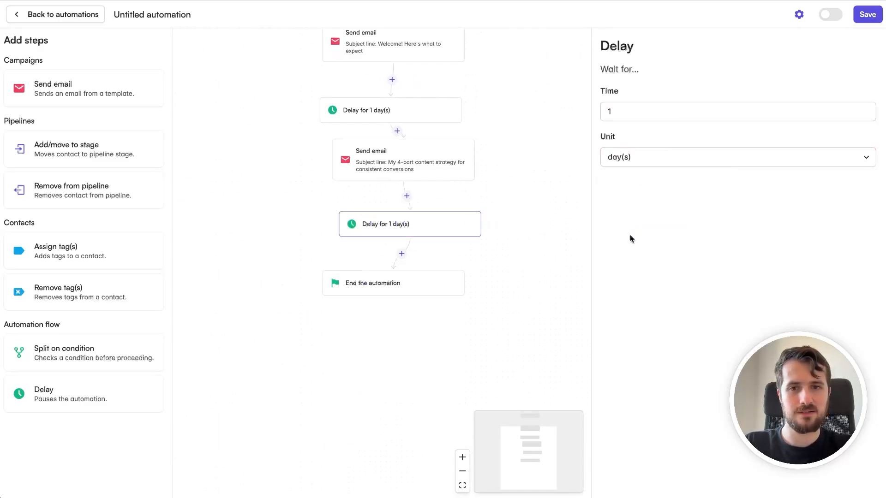
# Step: Add a third Send email step after the second delay with the "Want help with your content? Let's chat" template, moving the end block below it
pyautogui.click(401, 254)
pyautogui.click(421, 303)
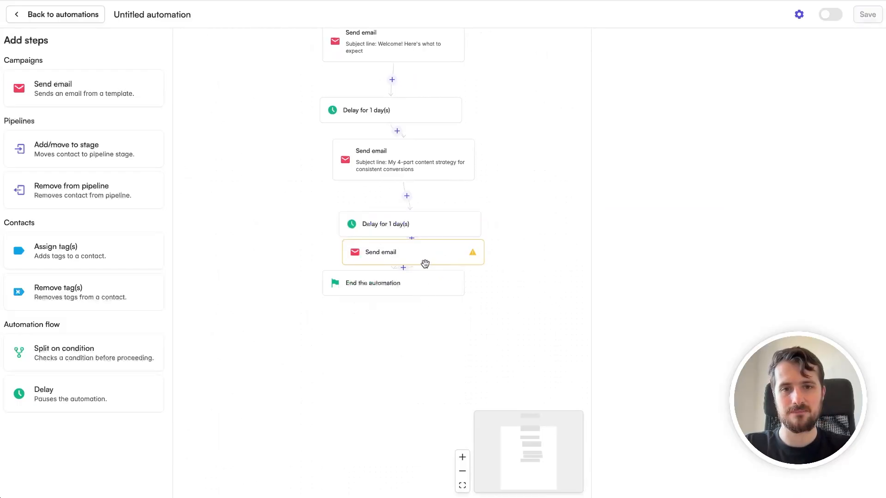
pyautogui.click(425, 264)
pyautogui.click(647, 101)
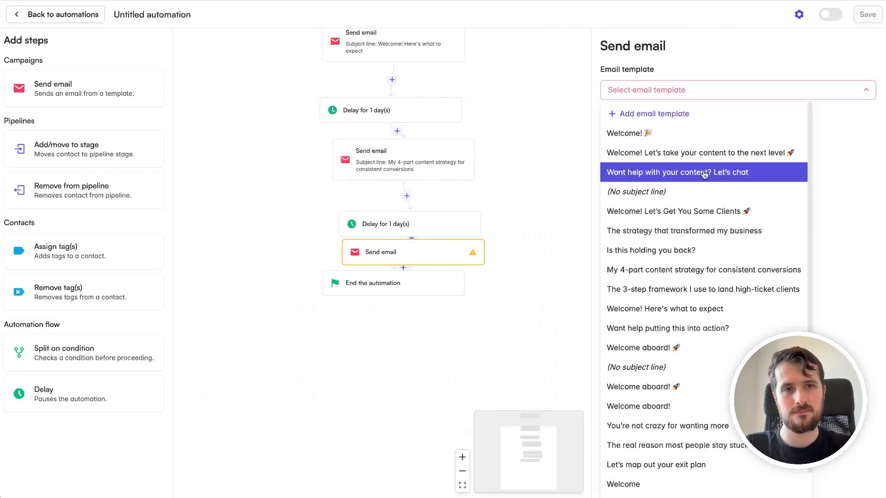
pyautogui.click(704, 175)
pyautogui.moveTo(407, 287); pyautogui.dragTo(405, 324)
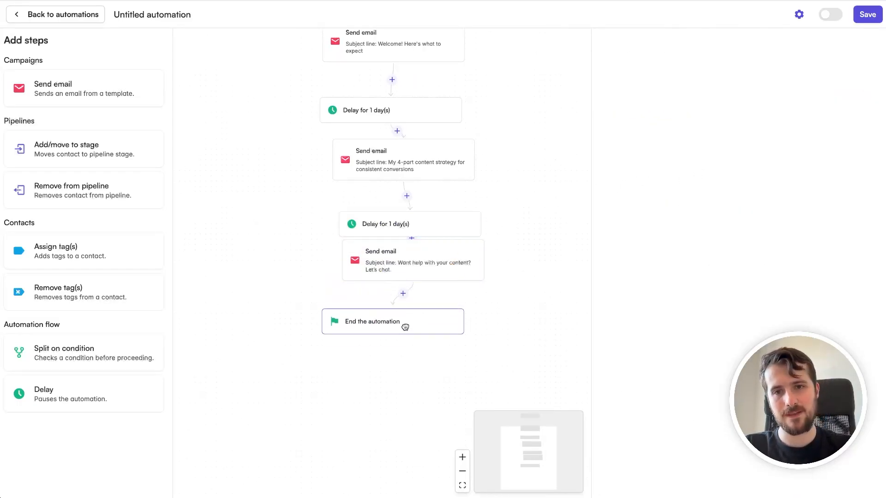
# Step: Tidy the flow layout by spacing out the last email and aligning the trigger block above the first email
pyautogui.click(423, 263)
pyautogui.moveTo(517, 157); pyautogui.dragTo(508, 306)
pyautogui.click(368, 103)
pyautogui.moveTo(367, 103); pyautogui.dragTo(368, 128)
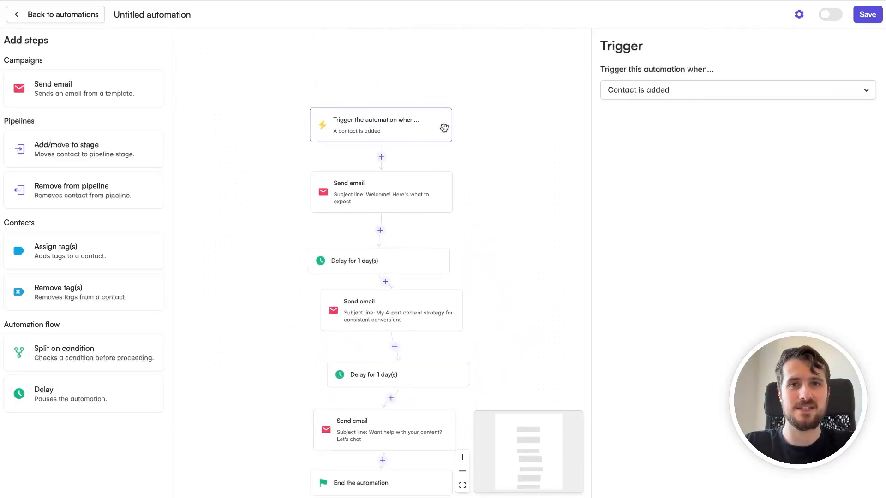
# Step: Save the automation and activate it
pyautogui.click(867, 14)
pyautogui.click(559, 293)
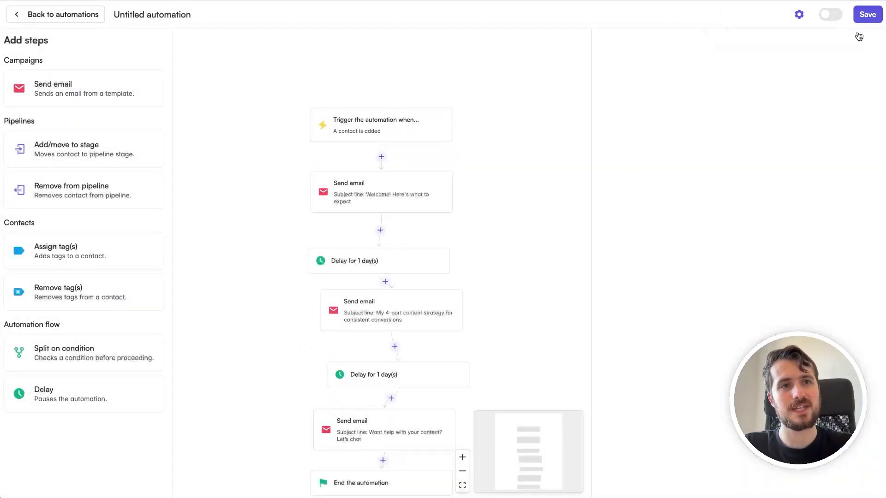
pyautogui.click(830, 16)
pyautogui.click(567, 286)
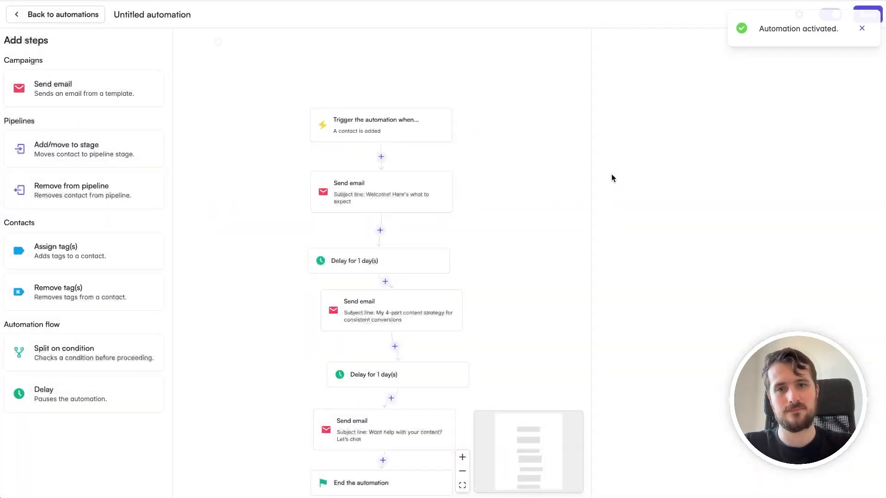
# Step: Try to rename the untitled automation to "3-Day" and dismiss the notification
pyautogui.click(157, 16)
pyautogui.hotkey('ctrl', 'a')
pyautogui.write('3-Day')
pyautogui.press('Down')
pyautogui.press('Return')
pyautogui.press('Return')
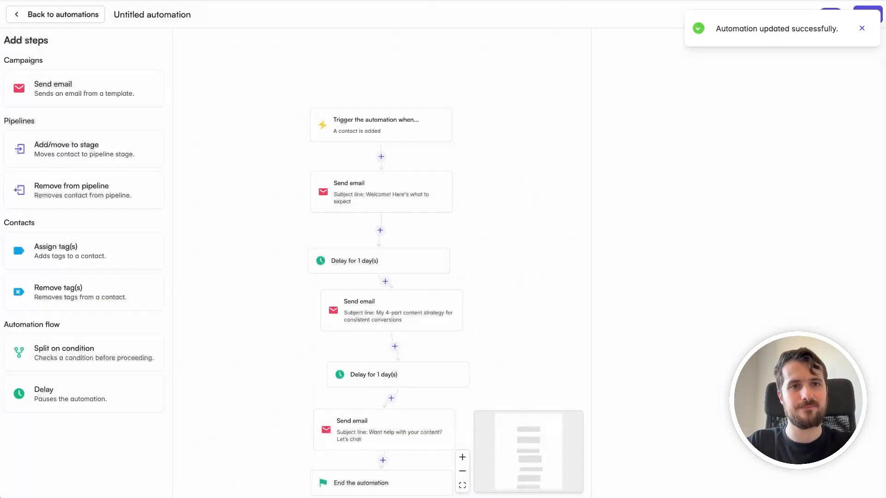
pyautogui.click(861, 29)
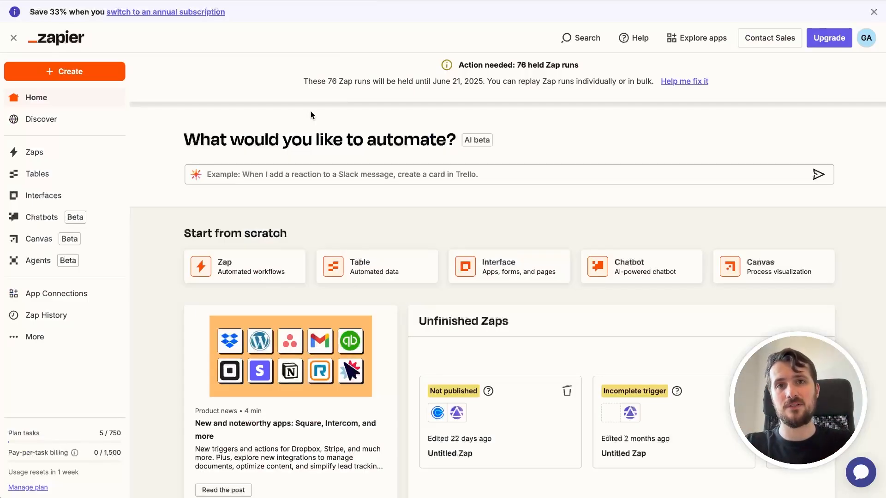
# Step: In Zapier, create a new Zap and choose Google Forms as its trigger app
pyautogui.click(46, 75)
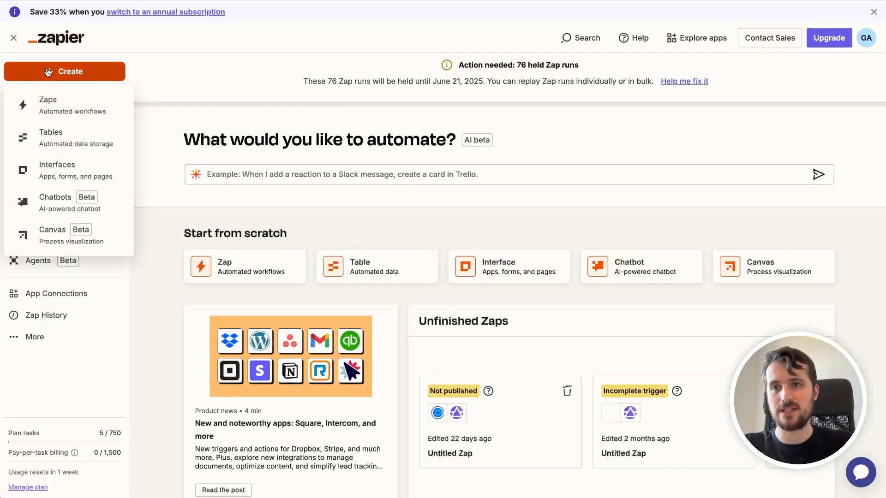
pyautogui.click(54, 108)
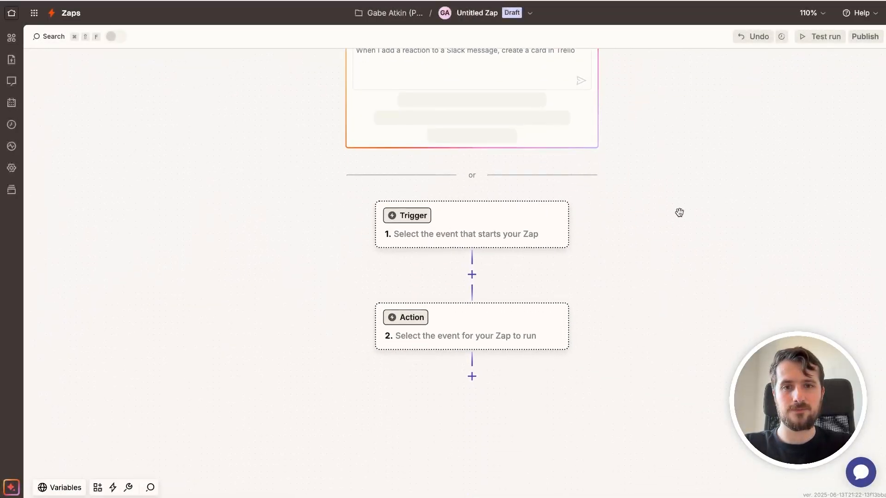
pyautogui.click(529, 231)
pyautogui.write('google forms')
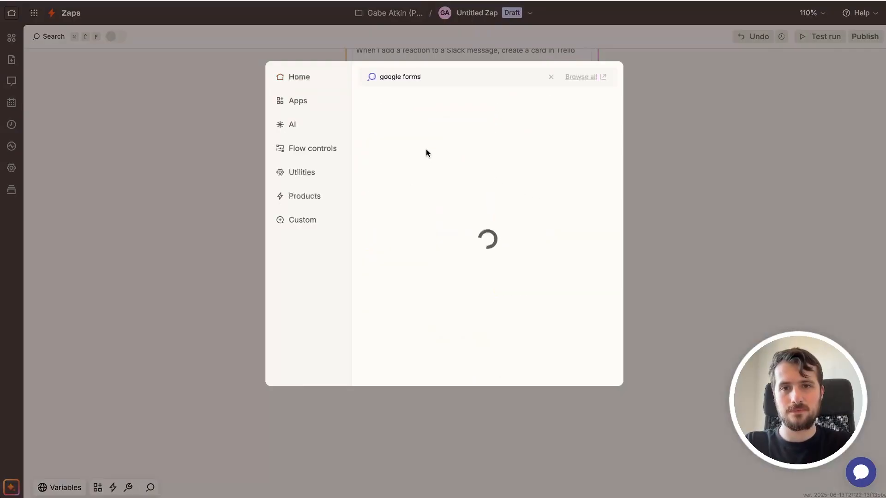
pyautogui.click(400, 100)
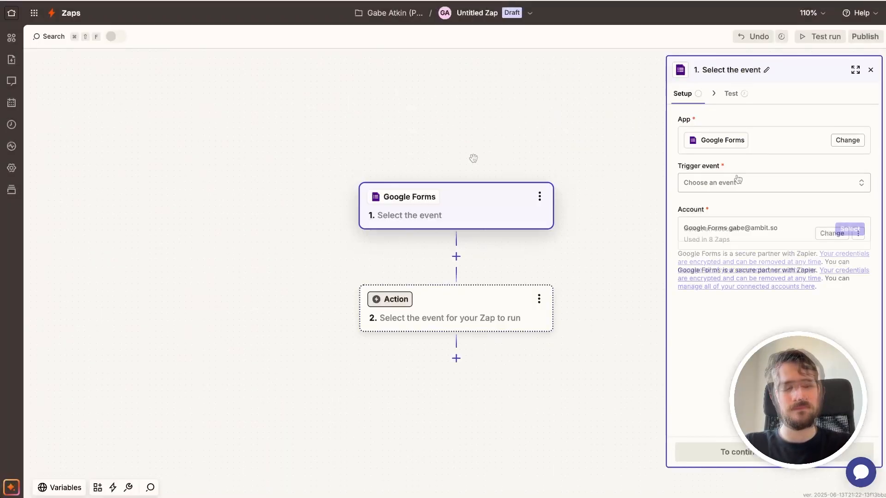
# Step: Set the trigger event to New Form Response, keep the connected Google Forms account, and continue to the trigger's configuration
pyautogui.click(769, 186)
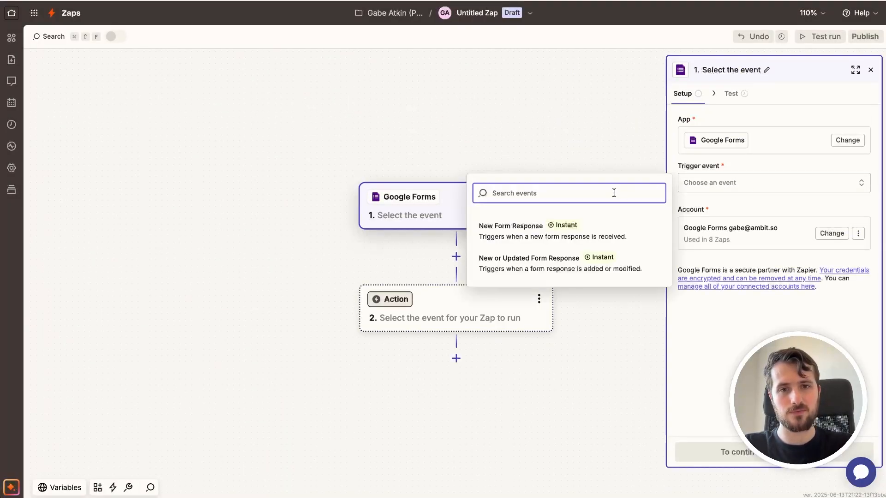
pyautogui.click(508, 235)
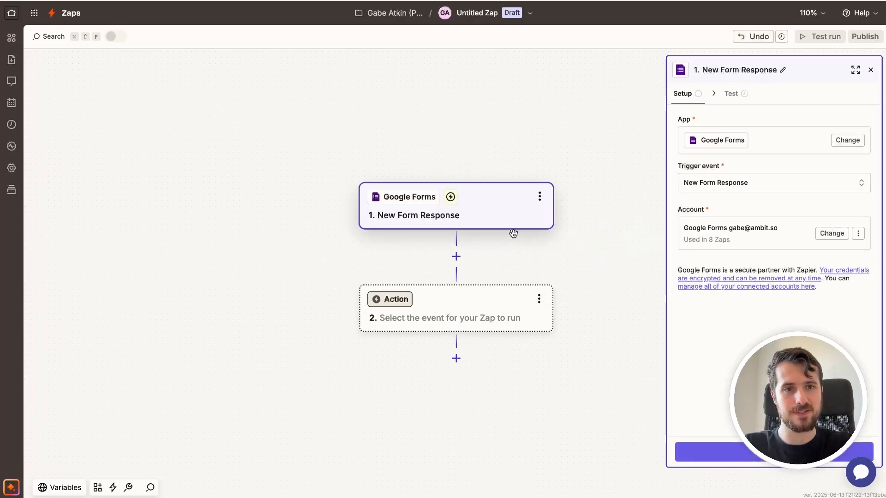
pyautogui.click(831, 234)
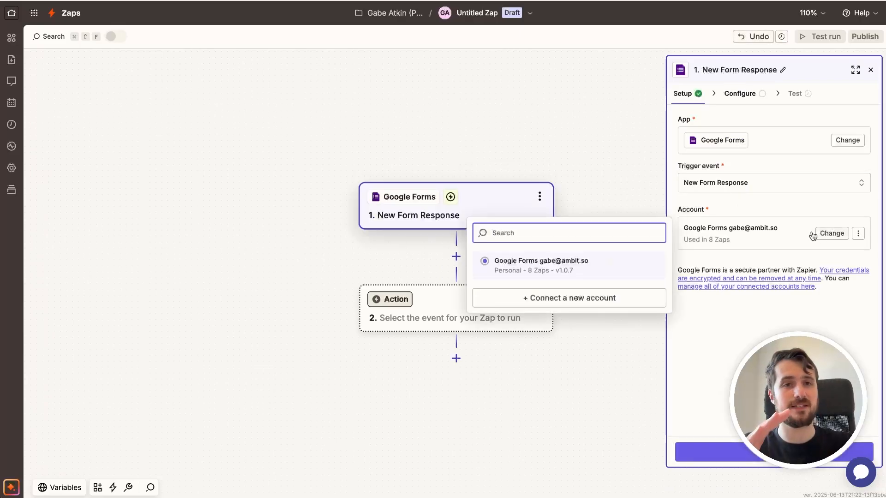
pyautogui.click(780, 450)
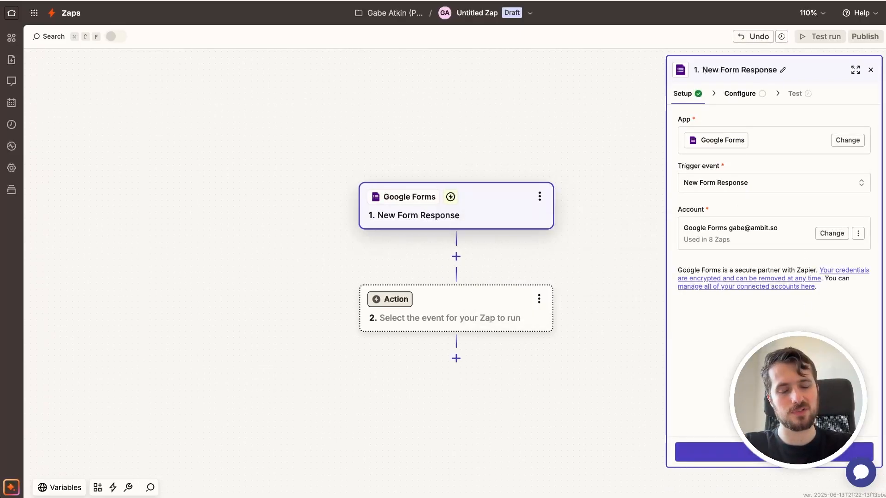
pyautogui.click(780, 452)
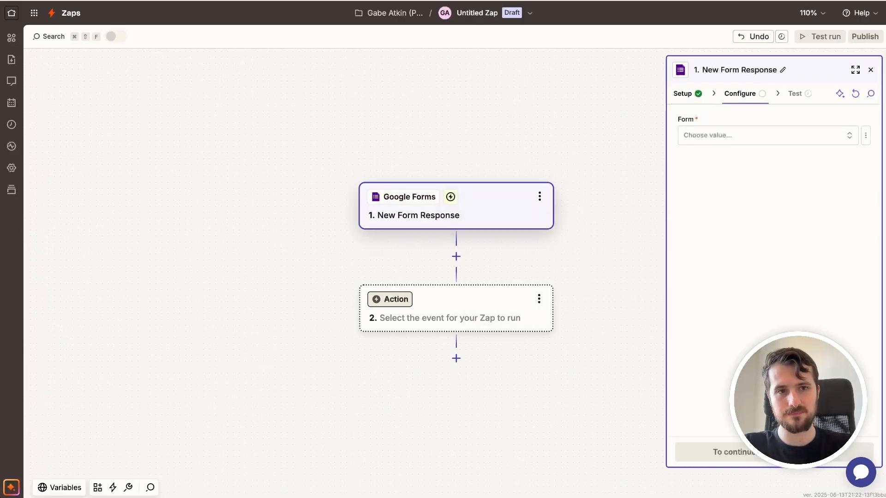
# Step: Choose the Coaching Questions form for the trigger and continue to its test
pyautogui.click(729, 144)
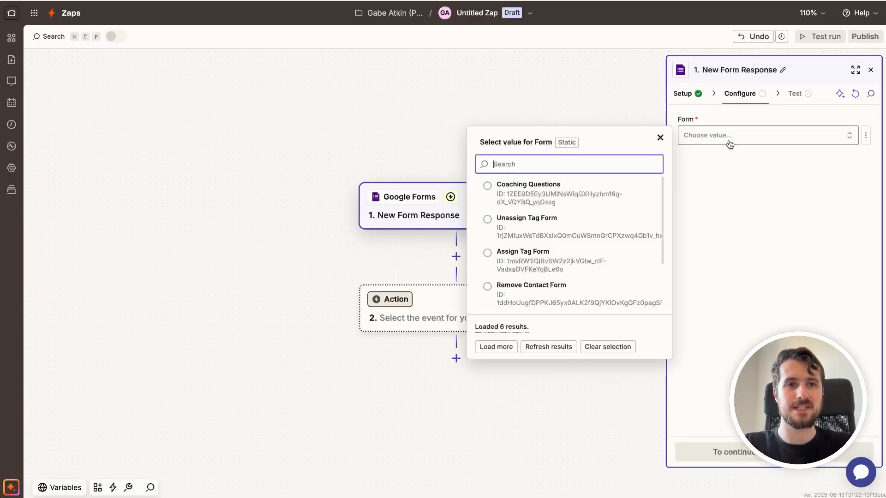
pyautogui.click(506, 197)
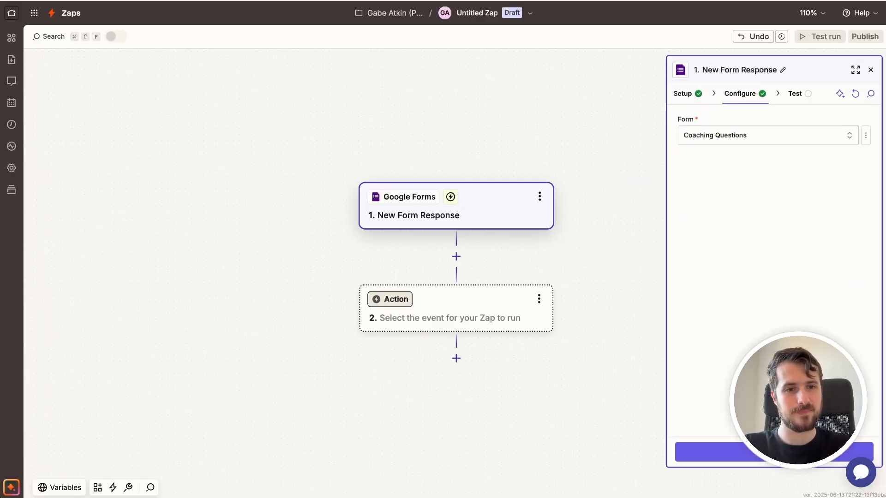
pyautogui.click(738, 453)
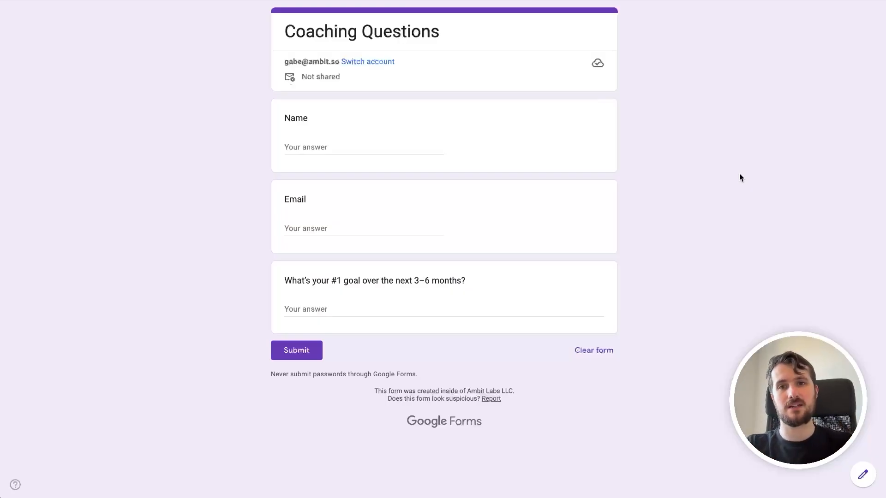
# Step: Fill in the live Coaching Questions form with a name, an email and the goal "Get more clients", and submit it
pyautogui.click(326, 147)
pyautogui.write('Gabe')
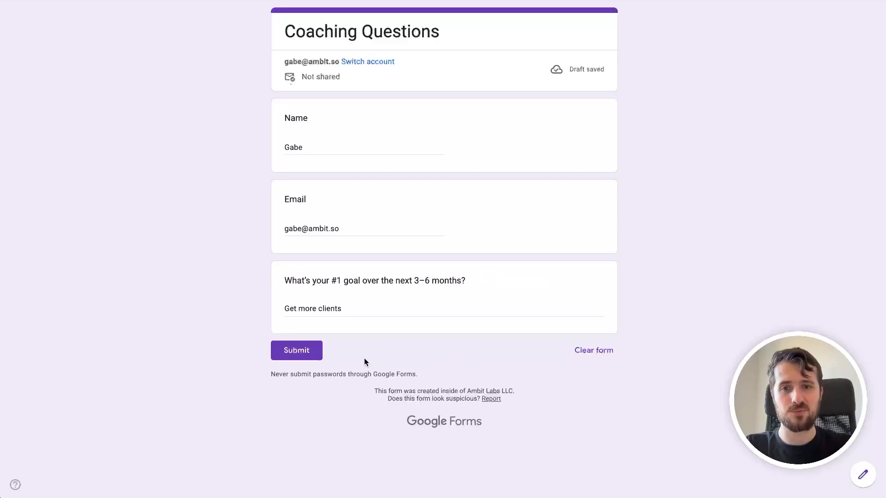
pyautogui.click(301, 355)
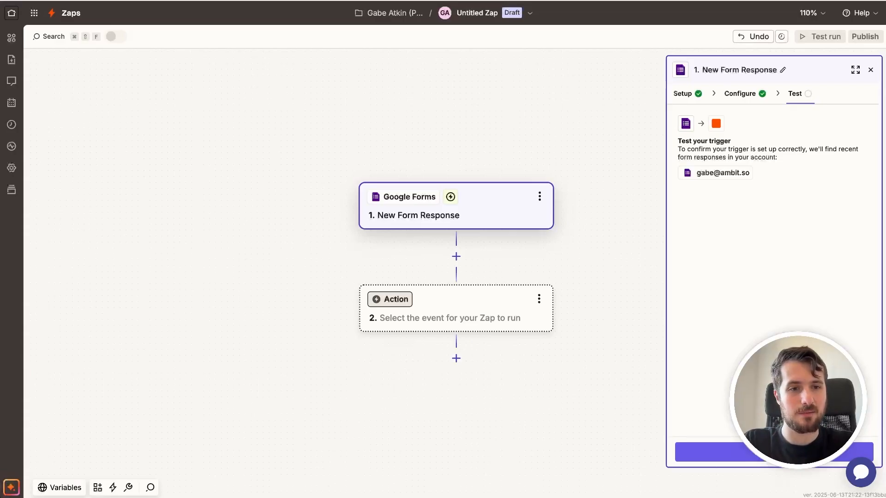
# Step: Back in Zapier, test the trigger and inspect the Form Response B record's submitted answers
pyautogui.click(742, 457)
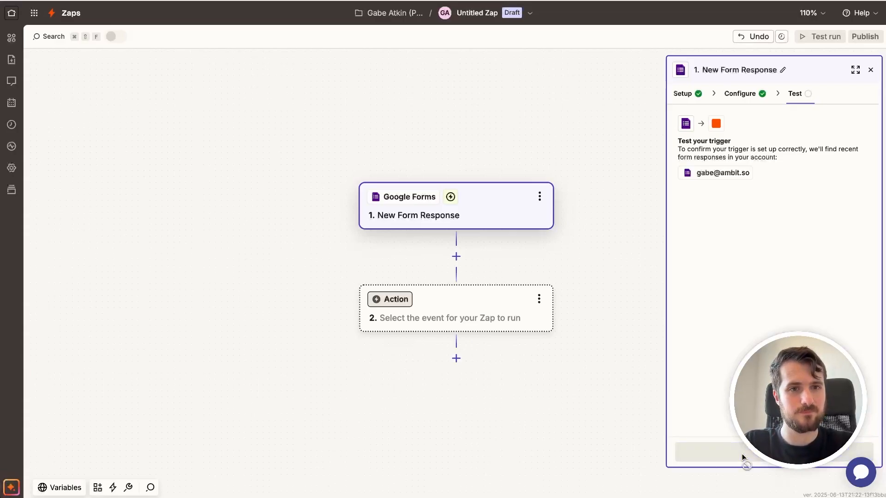
pyautogui.click(787, 223)
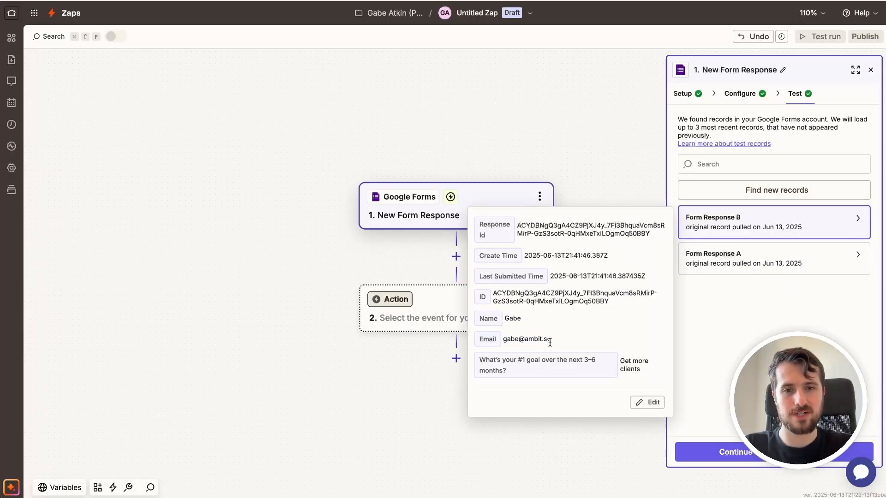
pyautogui.click(617, 140)
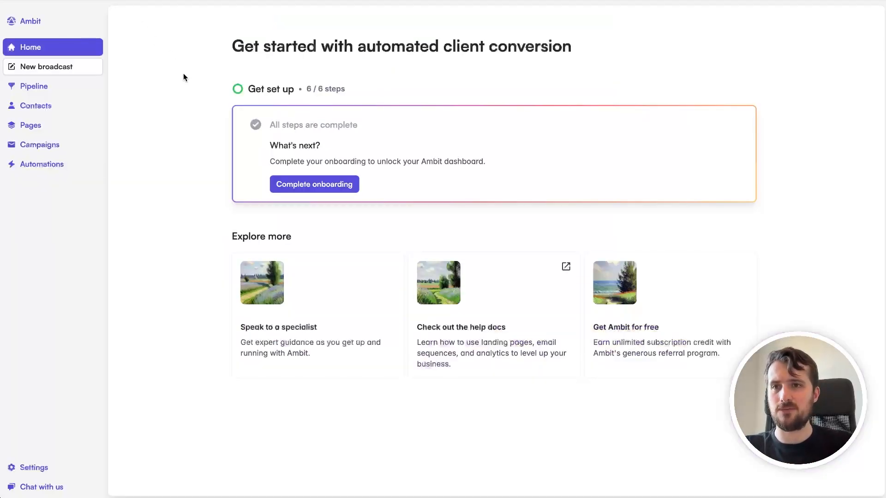
# Step: In Ambit's contact fields, add a Text field named Goal with key goal, matching the form's goal question
pyautogui.click(50, 111)
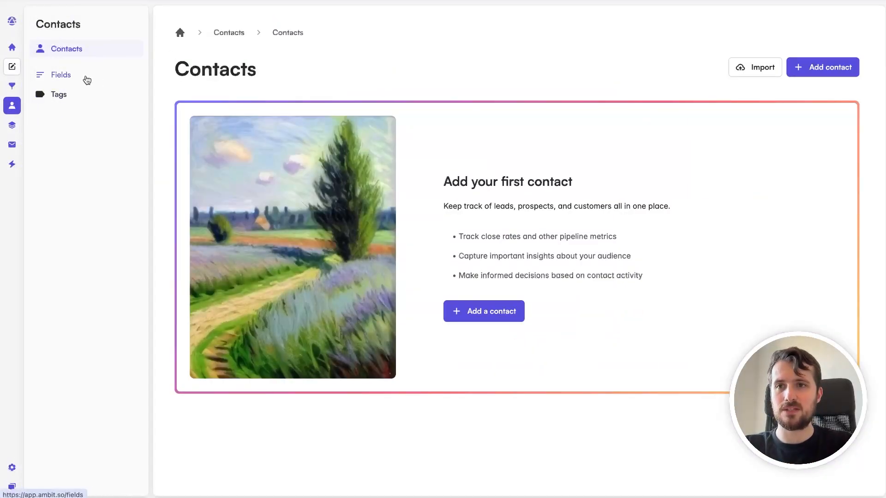
pyautogui.click(62, 77)
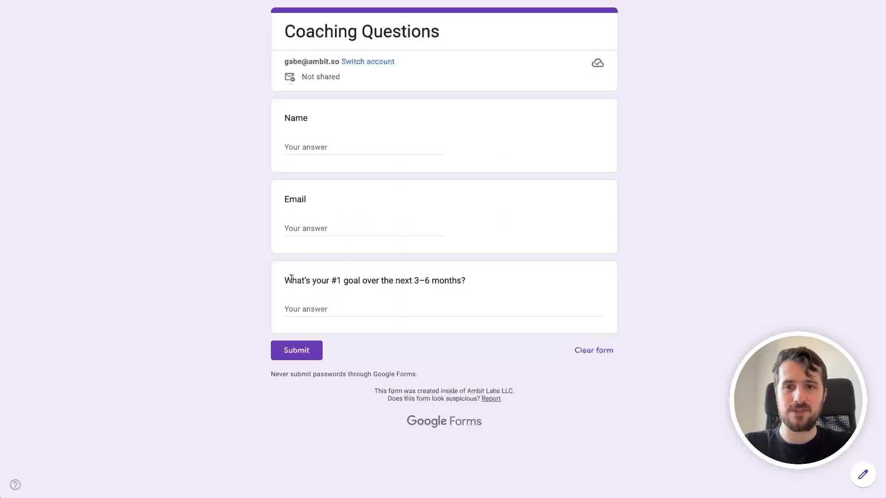
pyautogui.moveTo(291, 279); pyautogui.dragTo(461, 280)
pyautogui.click(460, 280)
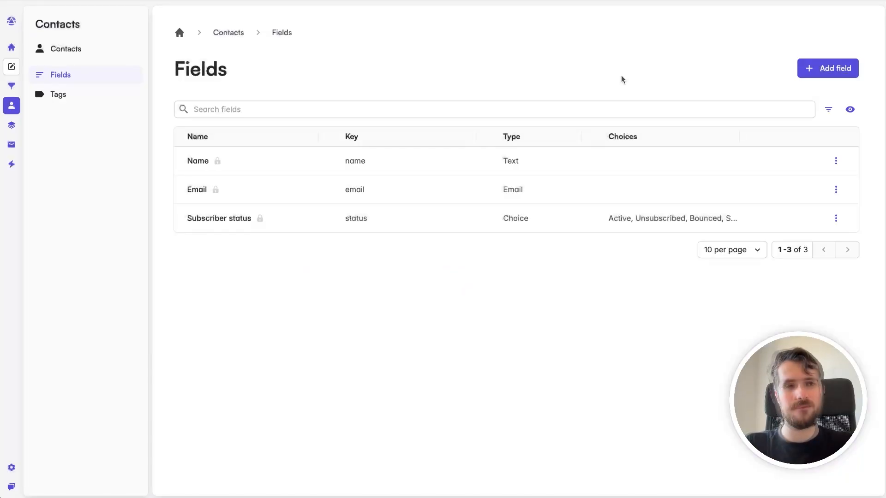
pyautogui.click(836, 73)
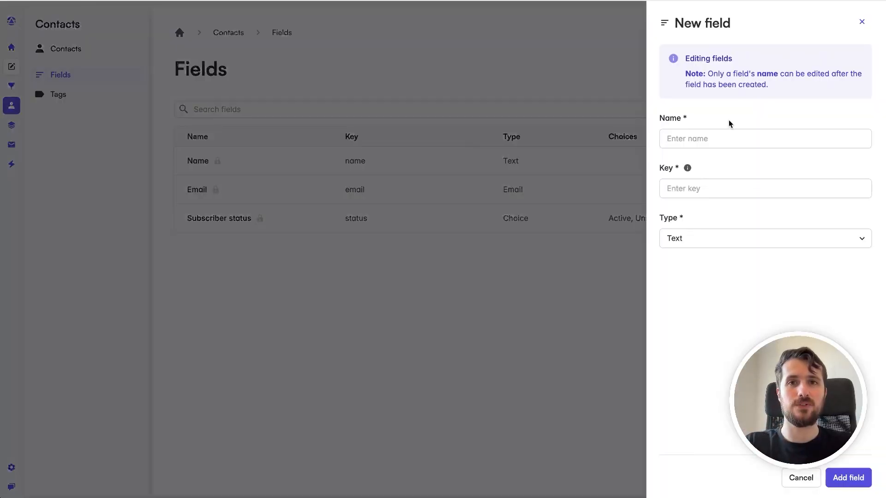
pyautogui.click(724, 139)
pyautogui.write('Goal')
pyautogui.click(741, 243)
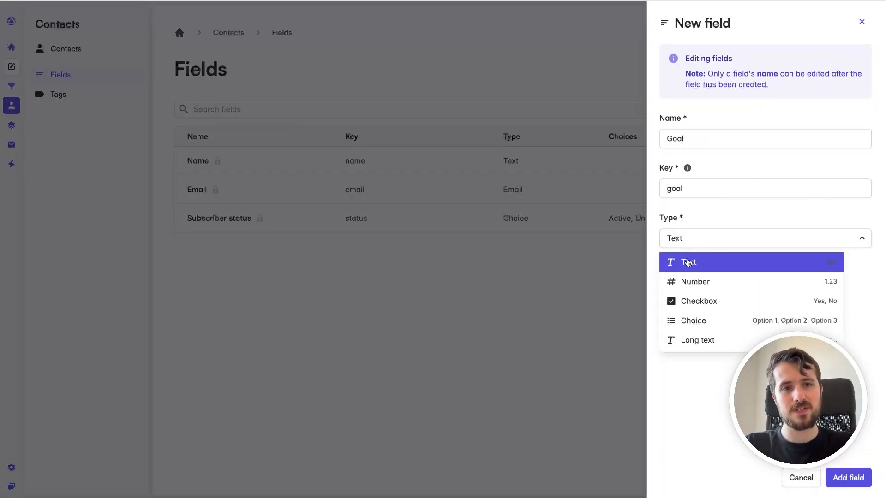
pyautogui.click(708, 264)
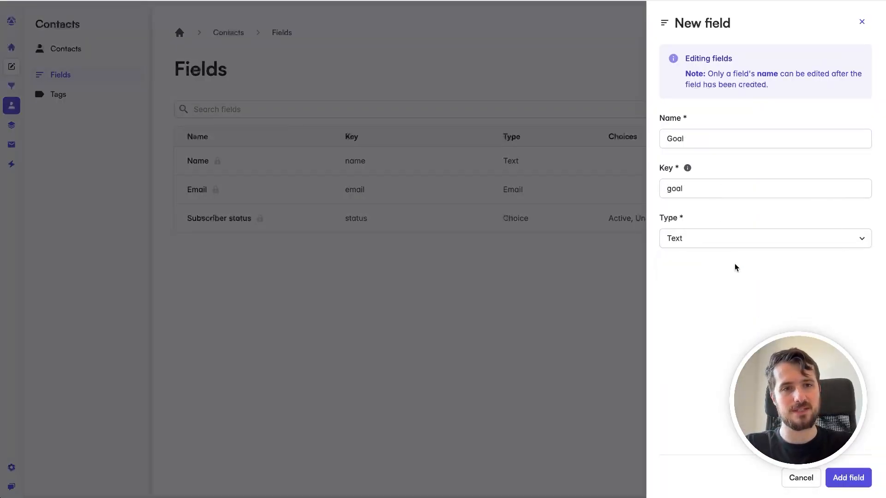
pyautogui.click(864, 478)
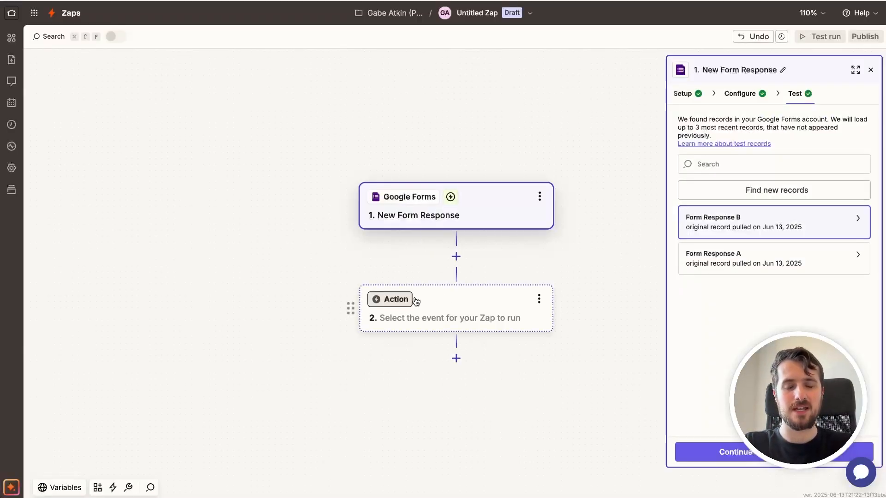
# Step: In Zapier, choose Ambit as the app for the second step and set its action event to Add Contact
pyautogui.click(425, 302)
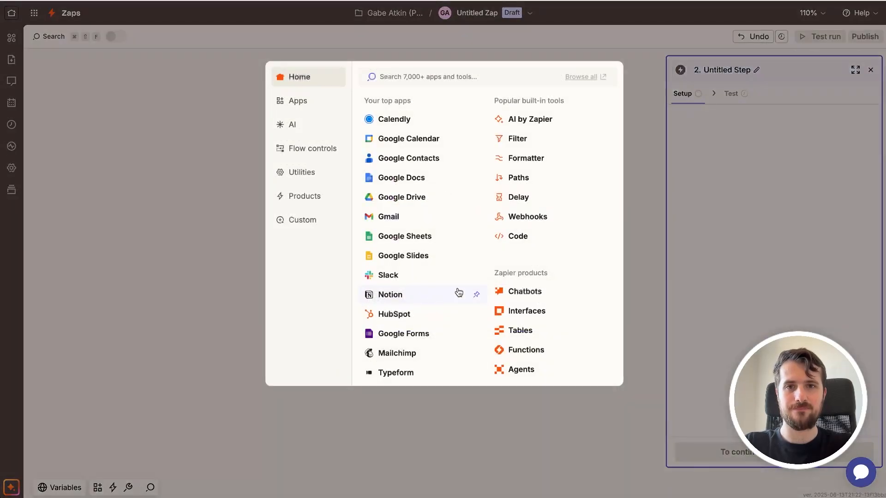
pyautogui.write('ambit')
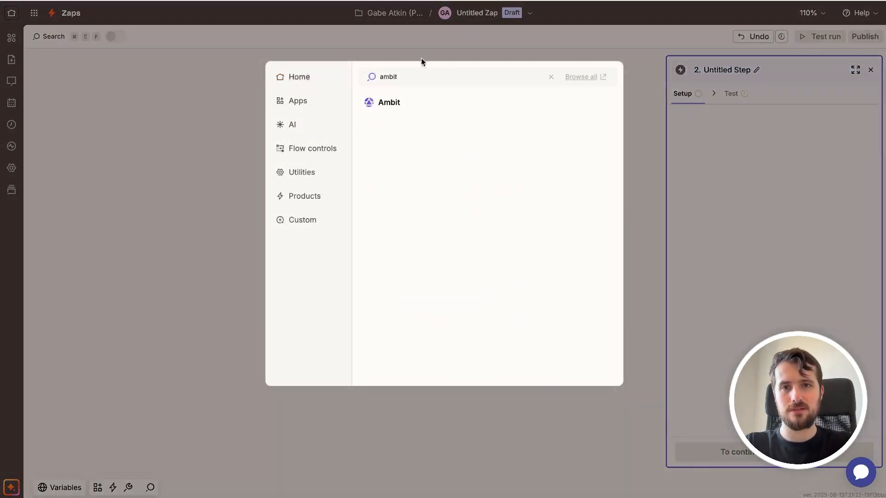
pyautogui.click(387, 103)
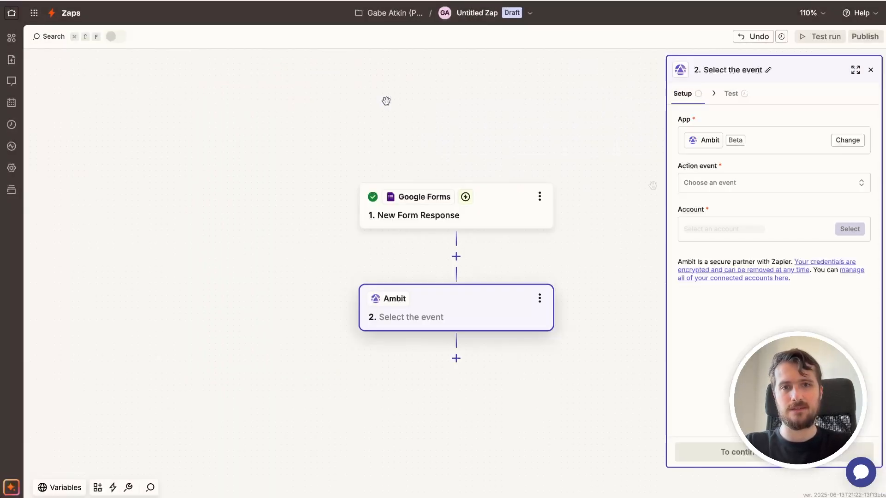
pyautogui.click(718, 182)
pyautogui.click(502, 242)
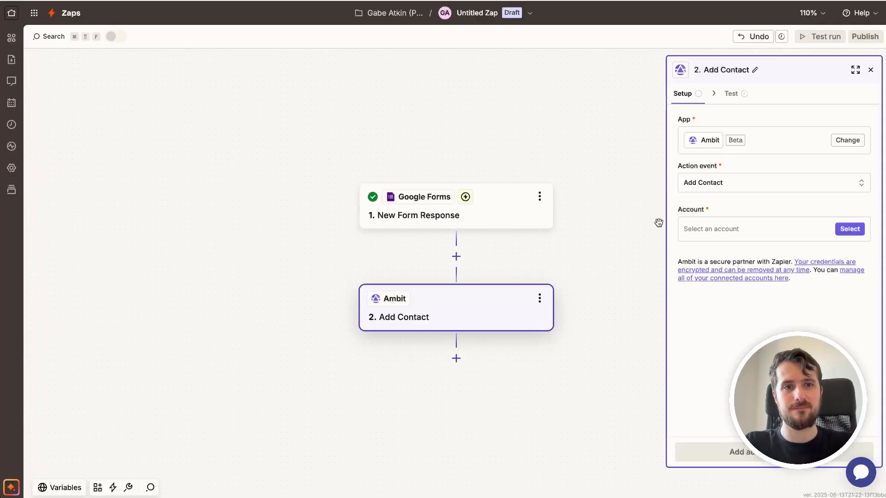
# Step: Select the Ambit account for the Add Contact action and continue to its configuration
pyautogui.click(844, 231)
pyautogui.click(530, 260)
pyautogui.click(780, 452)
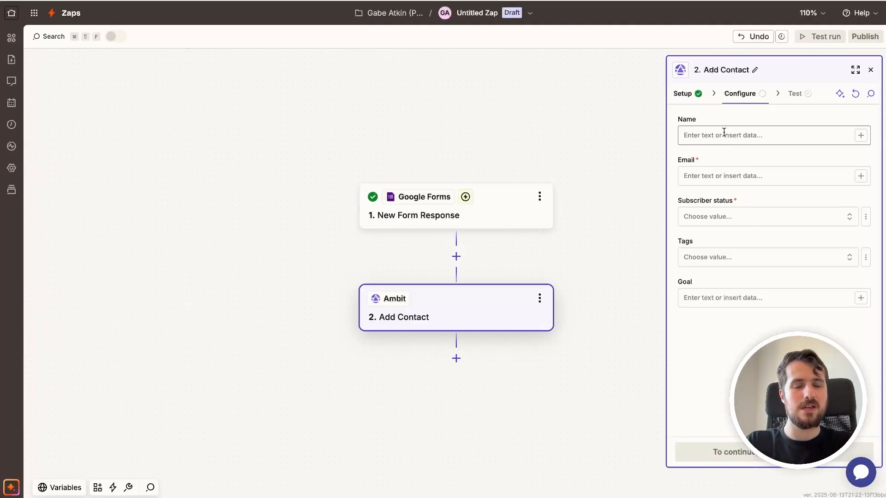
# Step: Map the contact's Name and Email to the Name and Email answers from the Google Forms response
pyautogui.click(861, 135)
pyautogui.scroll(-3, 571, 264)
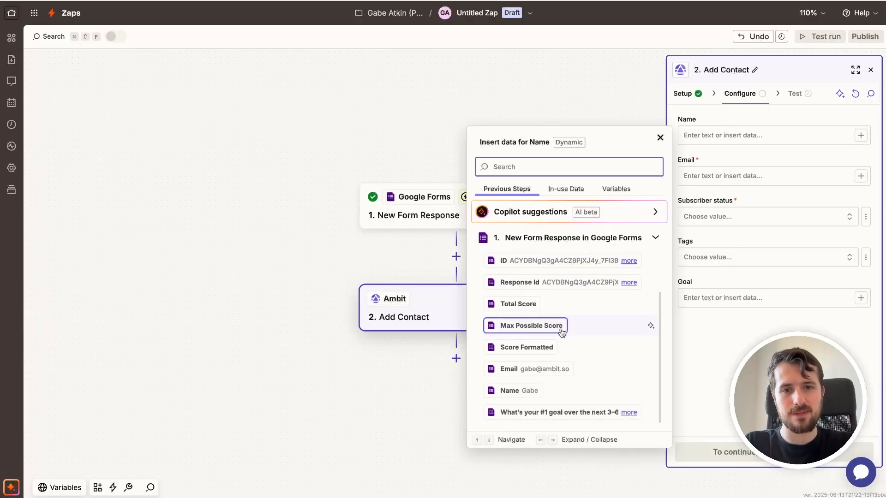
pyautogui.click(519, 392)
pyautogui.click(861, 176)
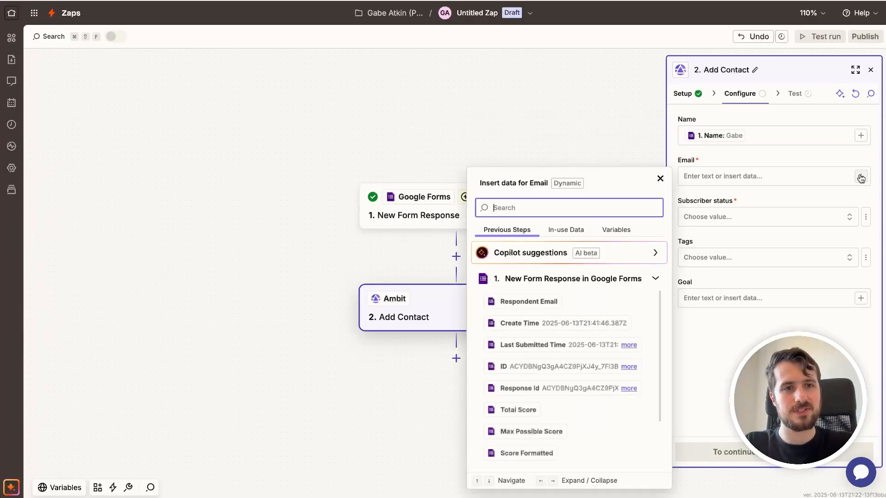
pyautogui.scroll(-3, 542, 338)
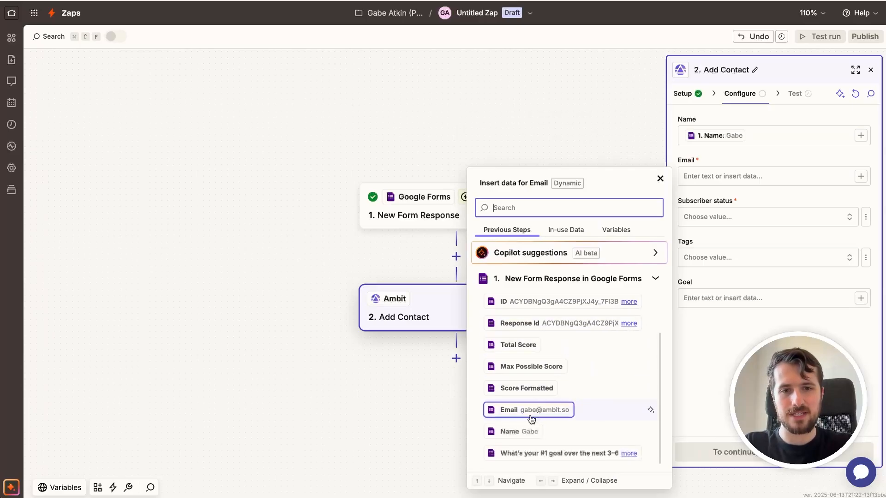
pyautogui.click(514, 415)
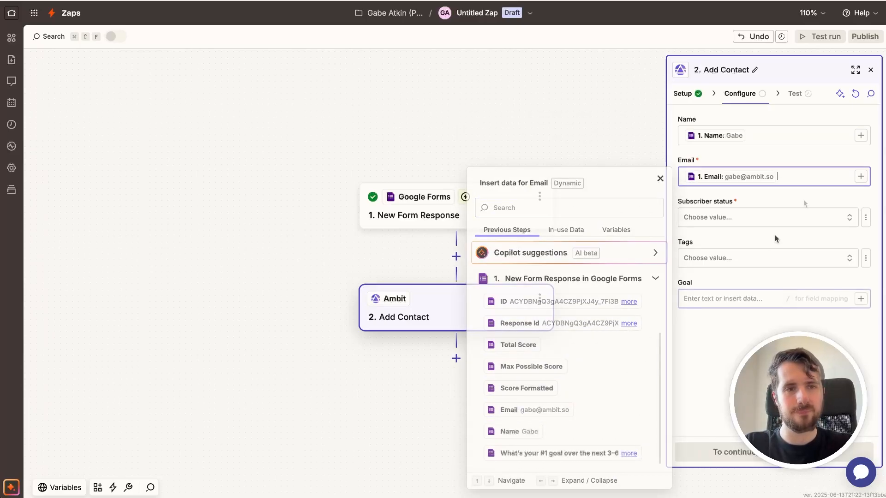
# Step: Set Subscriber status to Active and map Goal to the form's "What's your #1 goal over the next 3–6 months?" answer
pyautogui.click(823, 225)
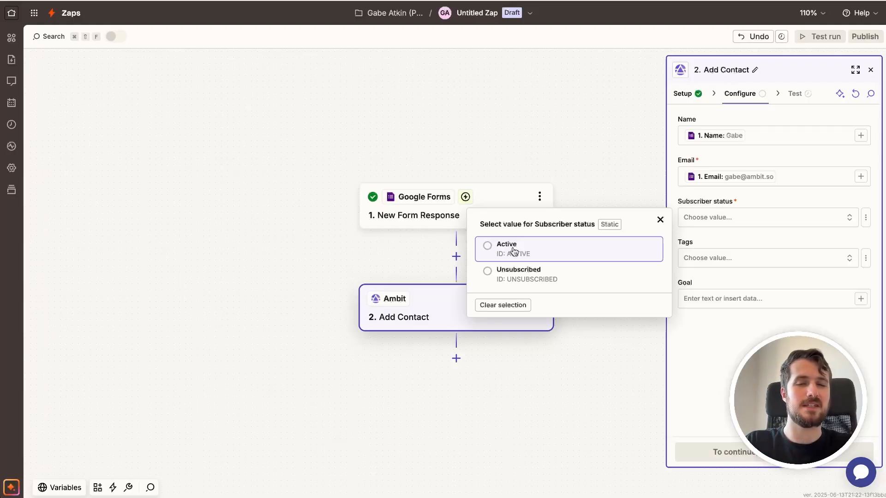
pyautogui.click(514, 251)
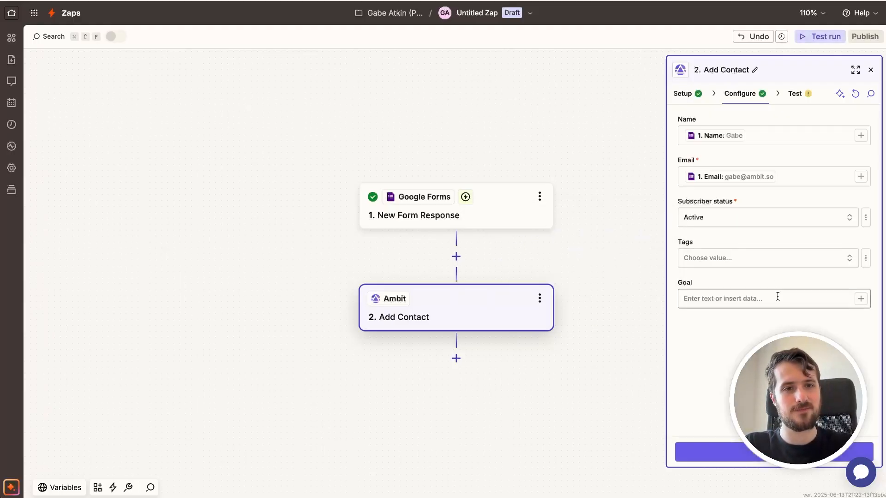
pyautogui.click(861, 299)
pyautogui.scroll(-2, 561, 314)
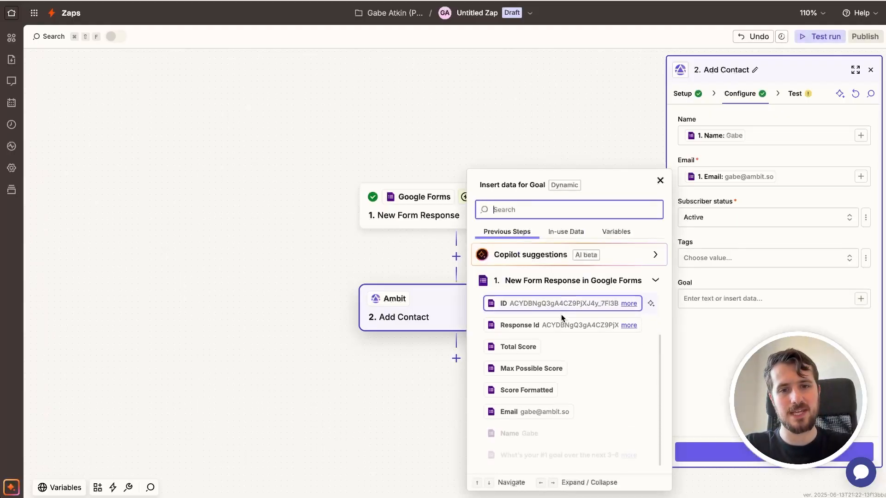
pyautogui.click(548, 454)
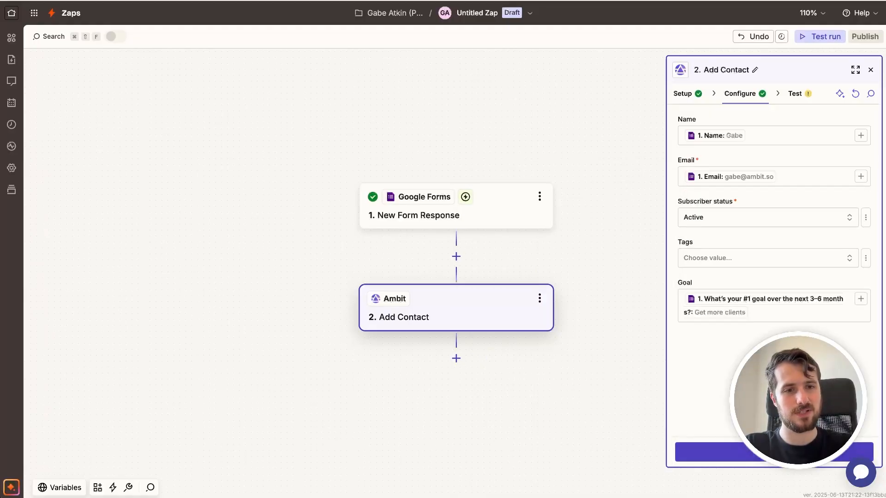
# Step: Test the Add Contact action, and check Ambit's contacts list for the submitted contact
pyautogui.click(775, 452)
pyautogui.click(824, 452)
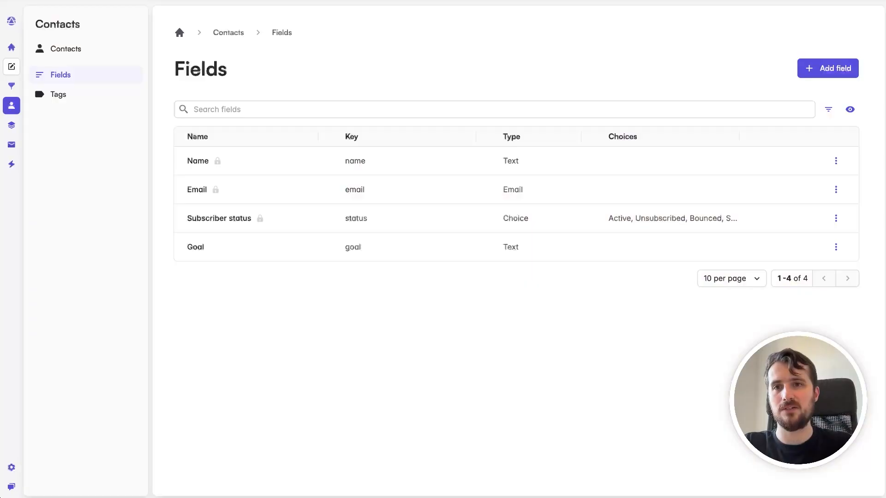
pyautogui.click(54, 50)
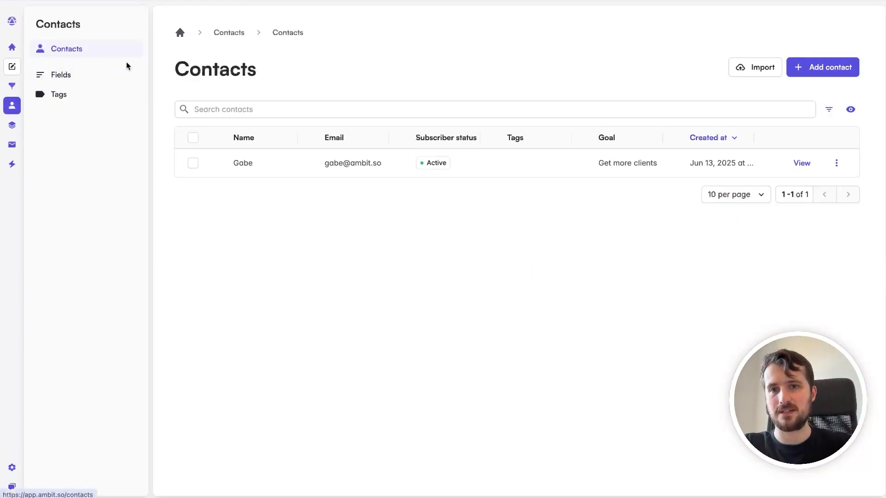
# Step: Check the name, email and goal values of the contact added to Ambit's contacts list
pyautogui.moveTo(216, 164); pyautogui.dragTo(487, 164)
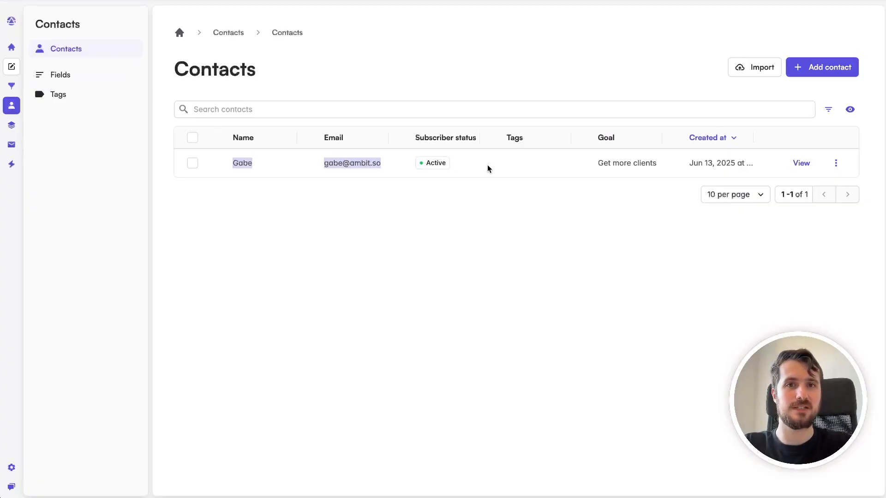
pyautogui.click(487, 165)
pyautogui.moveTo(597, 164); pyautogui.dragTo(656, 163)
pyautogui.click(658, 166)
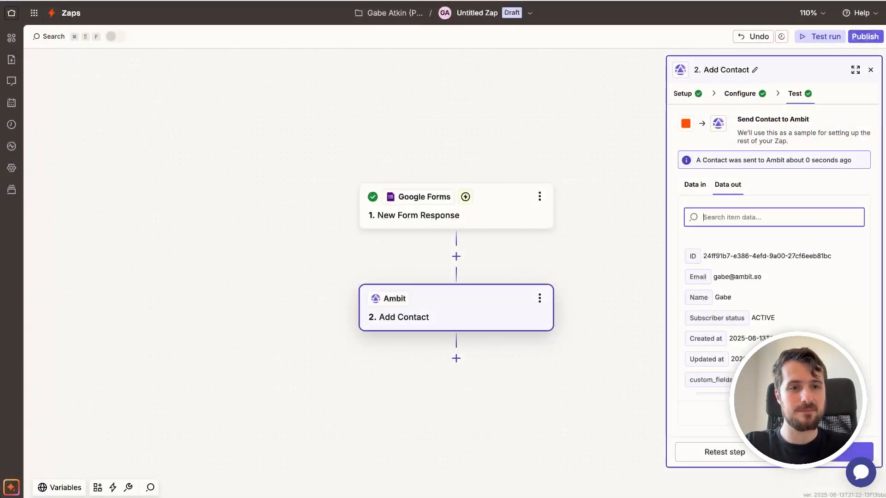
# Step: Publish the Zap in Zapier, and delete the test contact from Ambit's contacts list
pyautogui.click(814, 452)
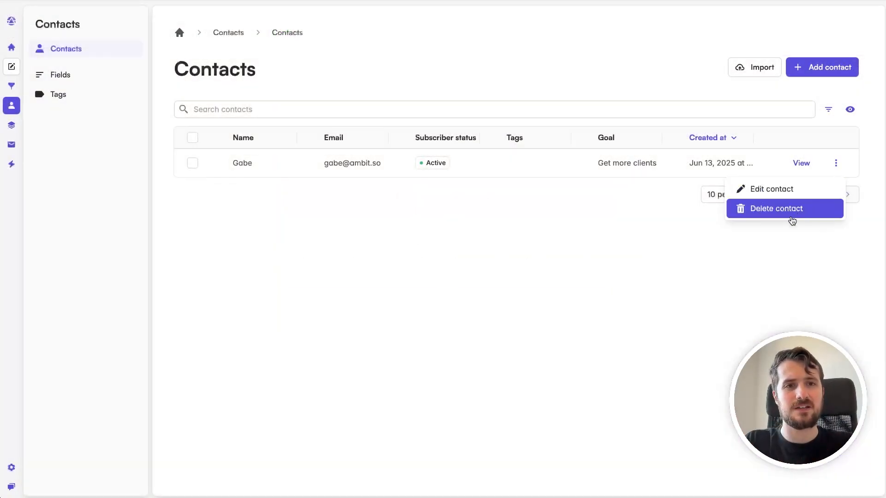
pyautogui.click(790, 216)
pyautogui.click(534, 297)
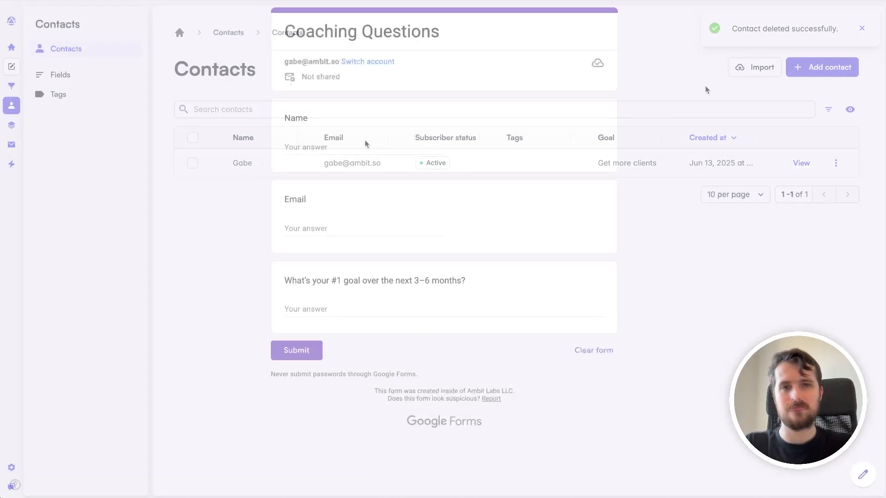
# Step: Submit the Coaching Questions form with the respondent's name and email and the goal "Get more clients"
pyautogui.click(360, 143)
pyautogui.write('Gabe')
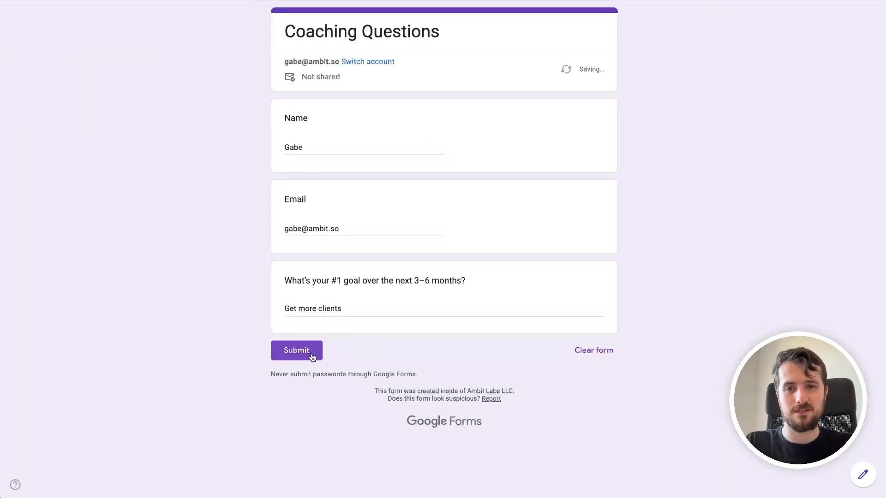
pyautogui.click(312, 354)
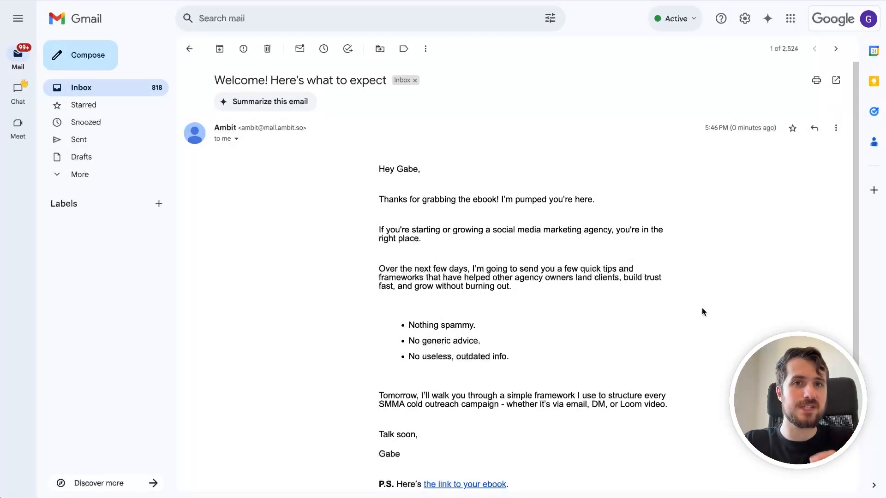
# Step: Read the "Welcome! Here's what to expect" email in Gmail, checking its greeting and ebook text
pyautogui.scroll(-1, 571, 274)
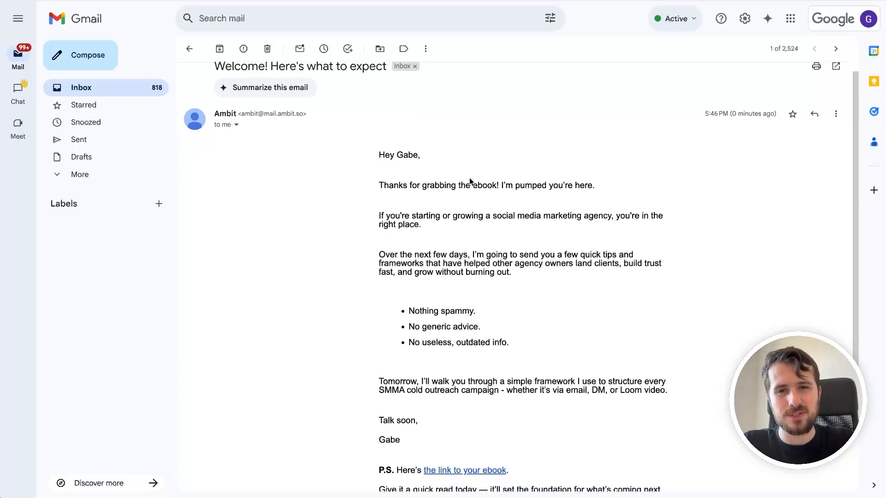
pyautogui.moveTo(431, 185); pyautogui.dragTo(535, 184)
pyautogui.click(537, 185)
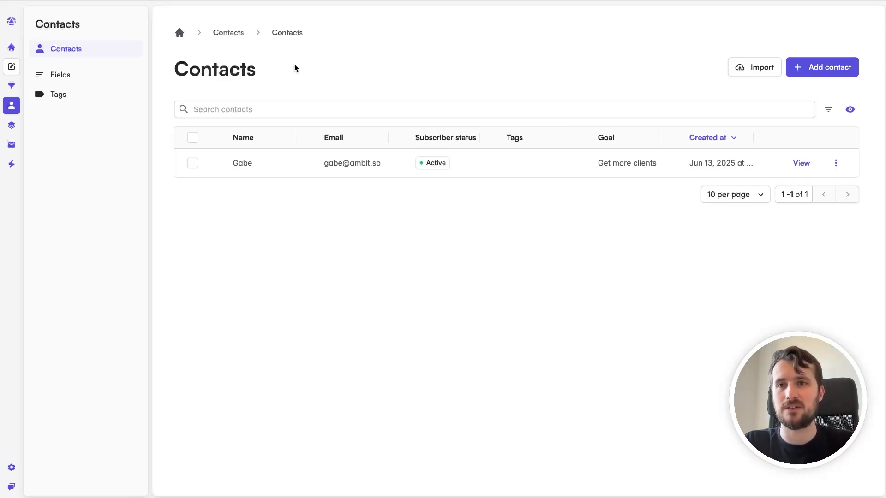
# Step: Create a new broadcast in Ambit and add a "P.S." line below three line breaks in its body
pyautogui.moveTo(14, 69)
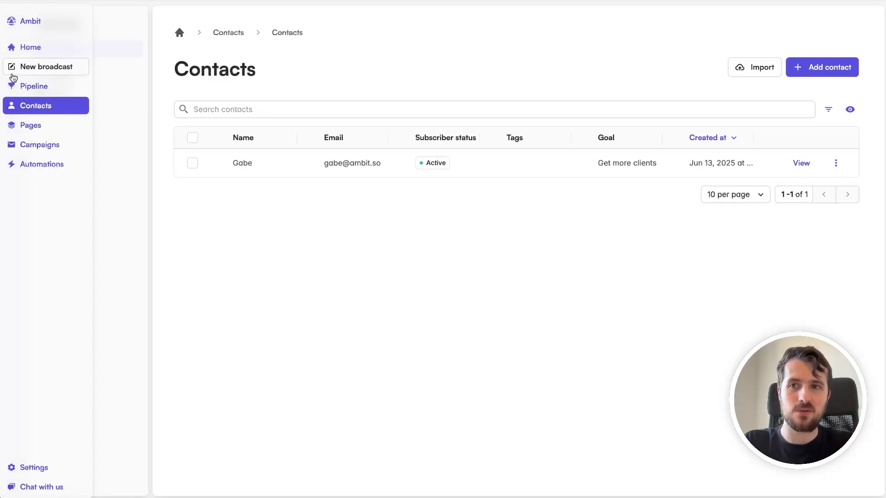
pyautogui.click(37, 69)
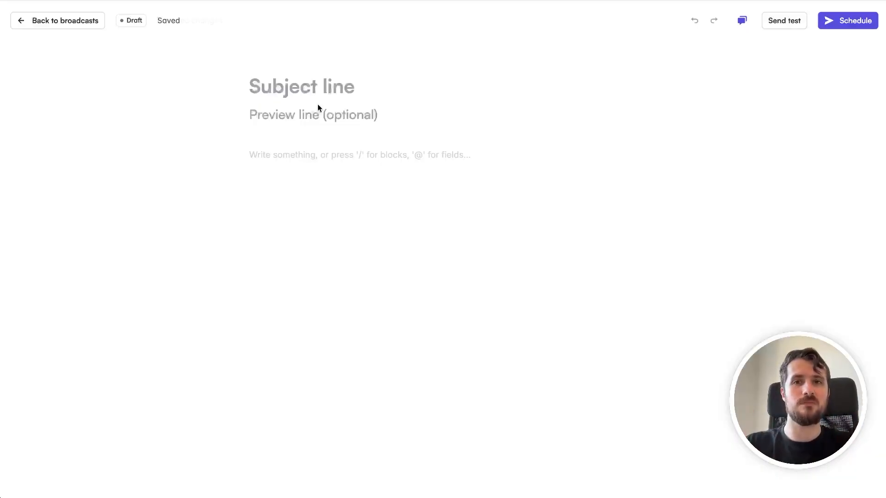
pyautogui.press('Return')
pyautogui.press('Return')
pyautogui.press('Return')
pyautogui.write('P.S.')
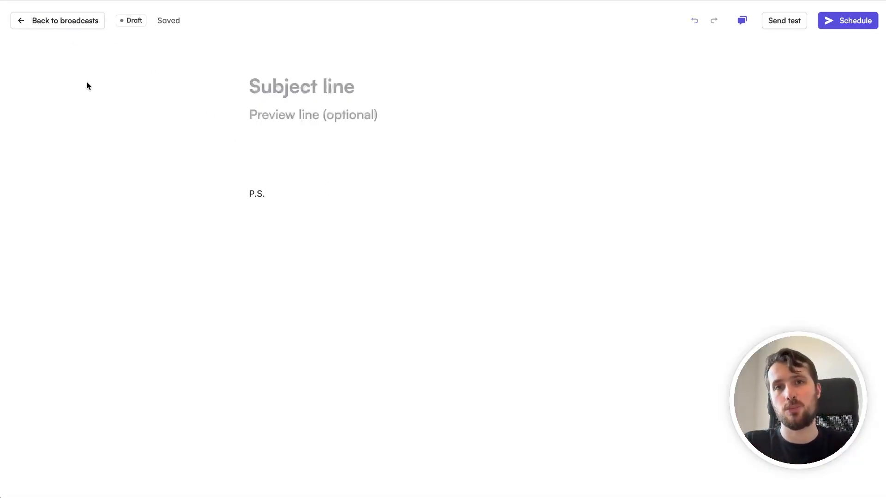
# Step: Leave the broadcast draft and open the analytics for the email campaigns
pyautogui.click(66, 29)
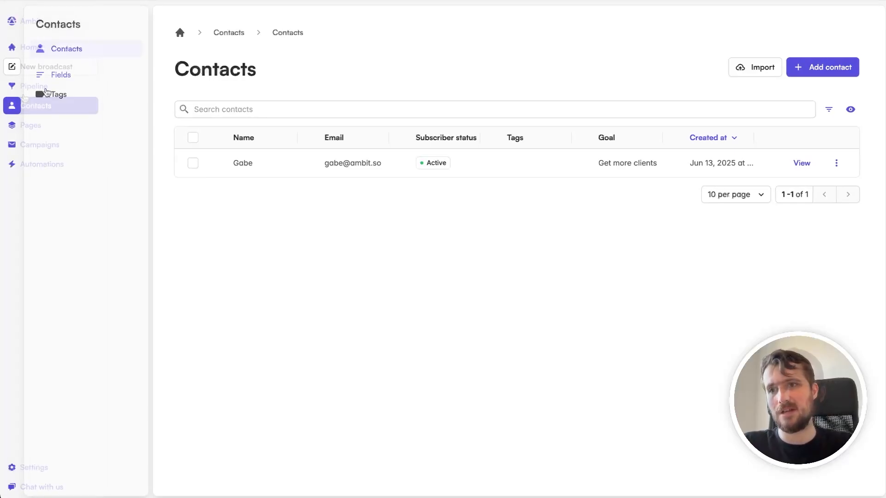
pyautogui.click(35, 146)
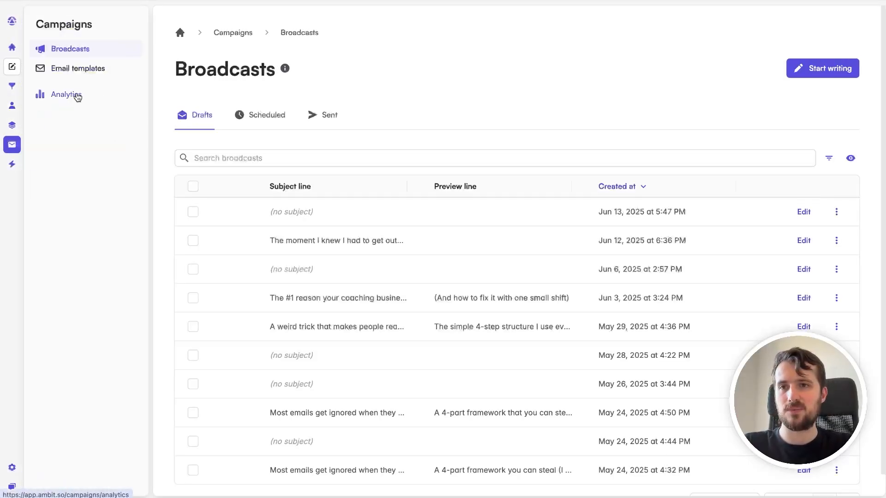
pyautogui.click(63, 96)
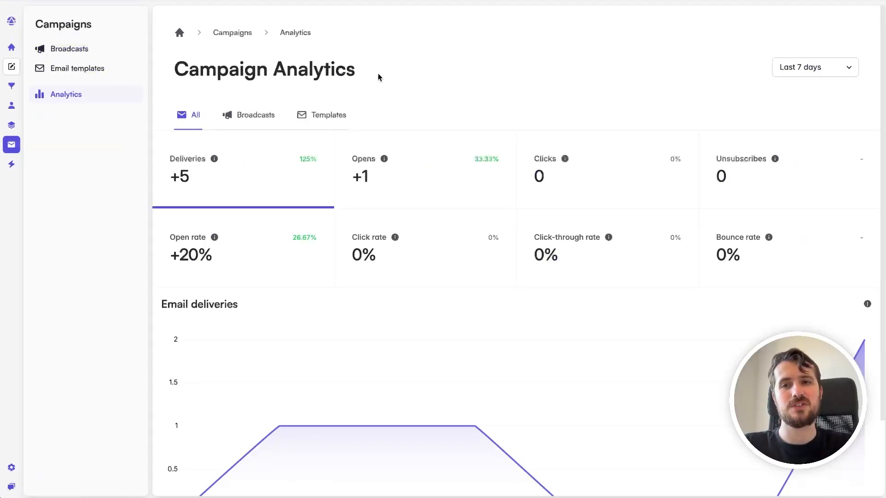